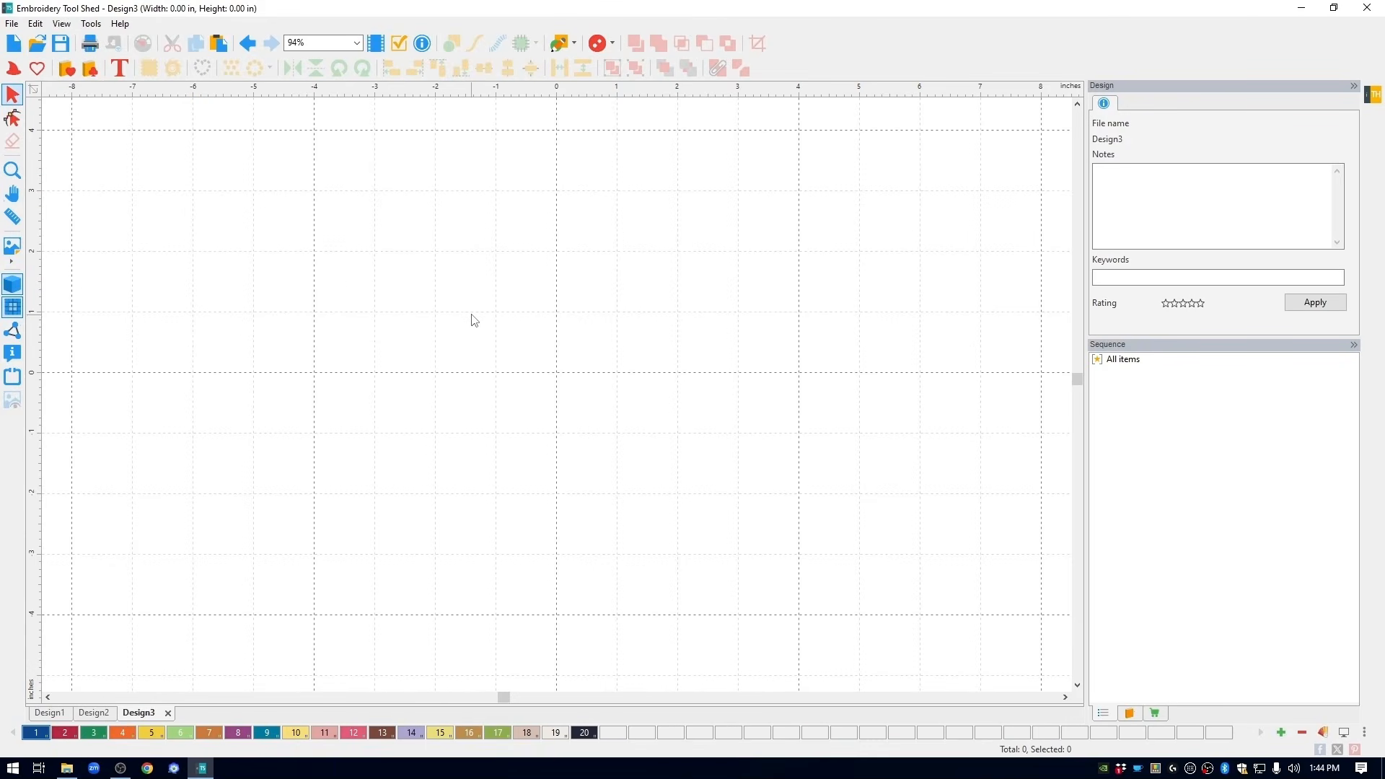
- Draw a circle outline about 2.05 in wide with the Ellipse tool, just above and left of the design center, and select it
left_click(575, 47)
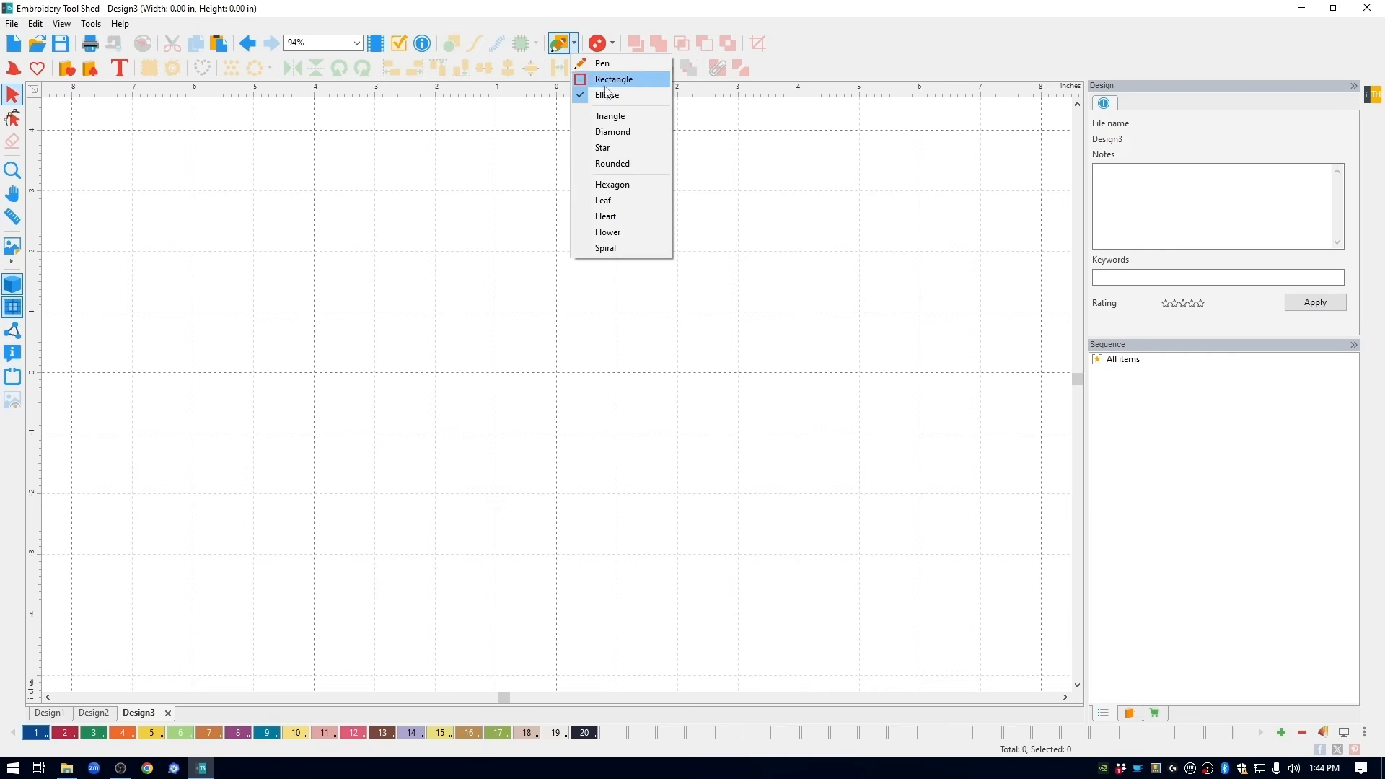
left_click(610, 97)
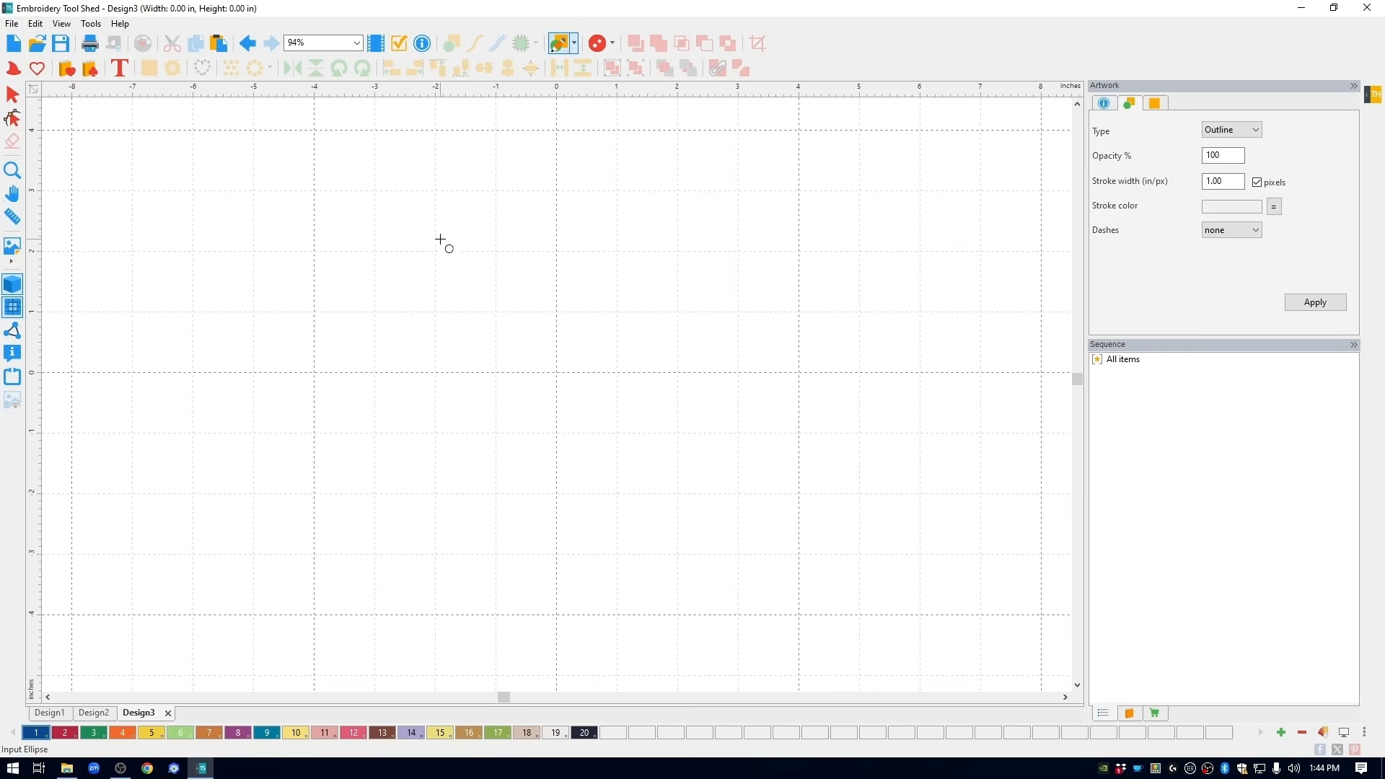
left_click_drag(425, 206, 547, 306)
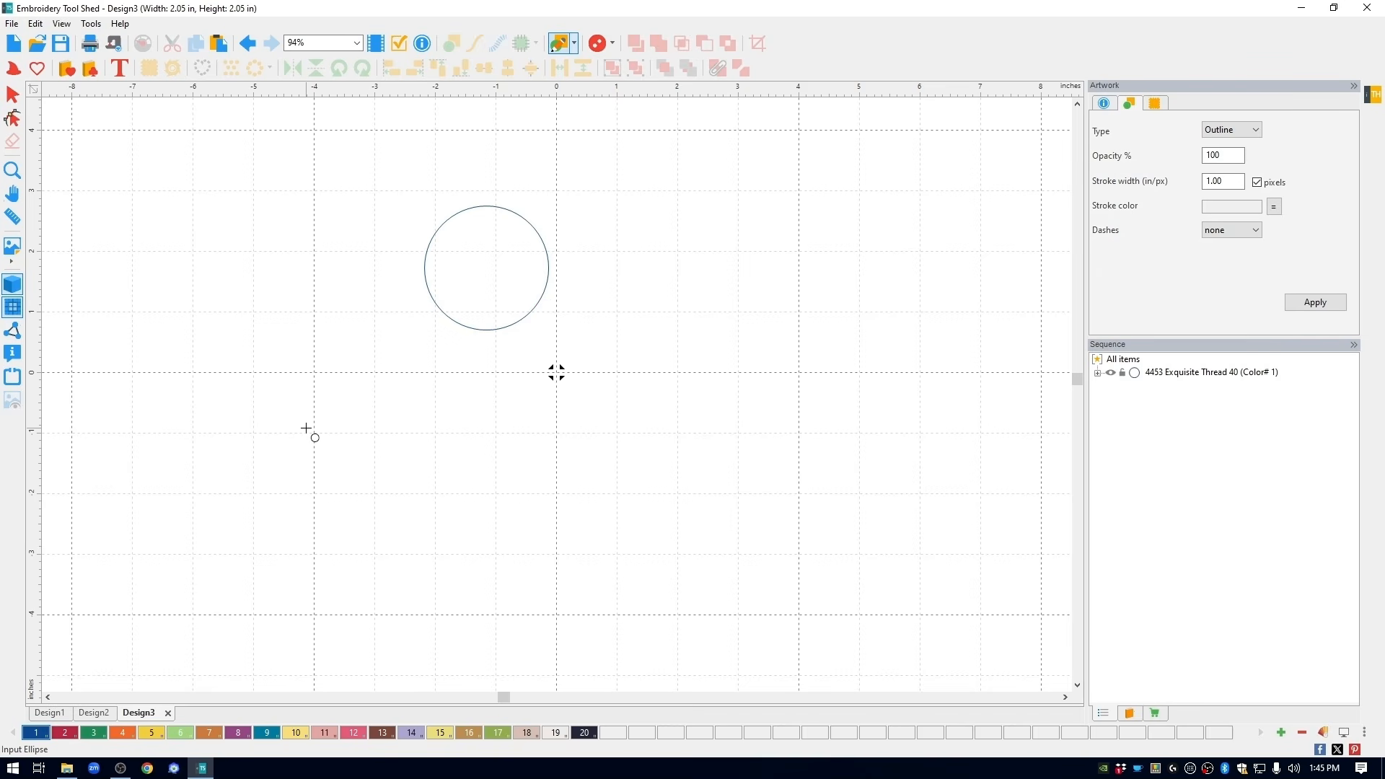
left_click(13, 94)
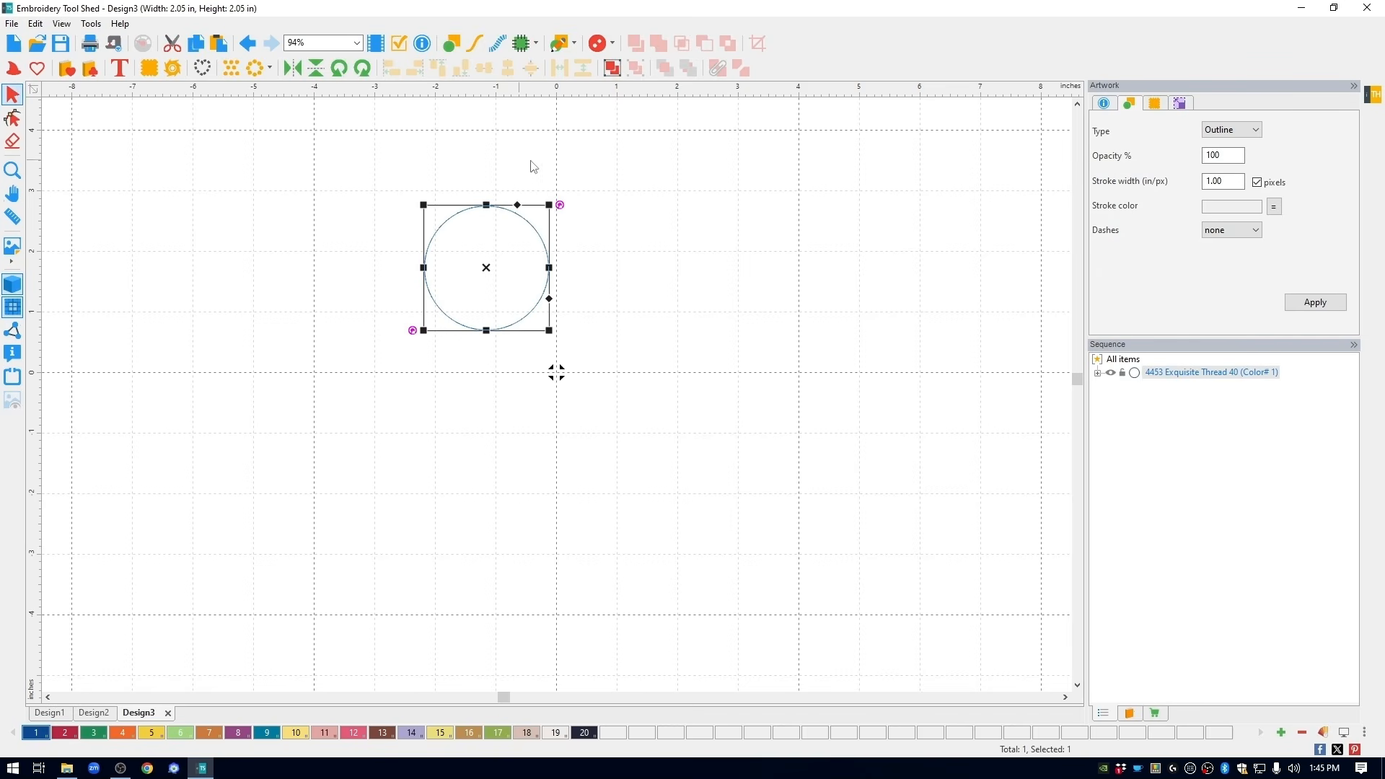
- Resize the circle to 1.25 in wide with its aspect ratio maintained
left_click(1224, 96)
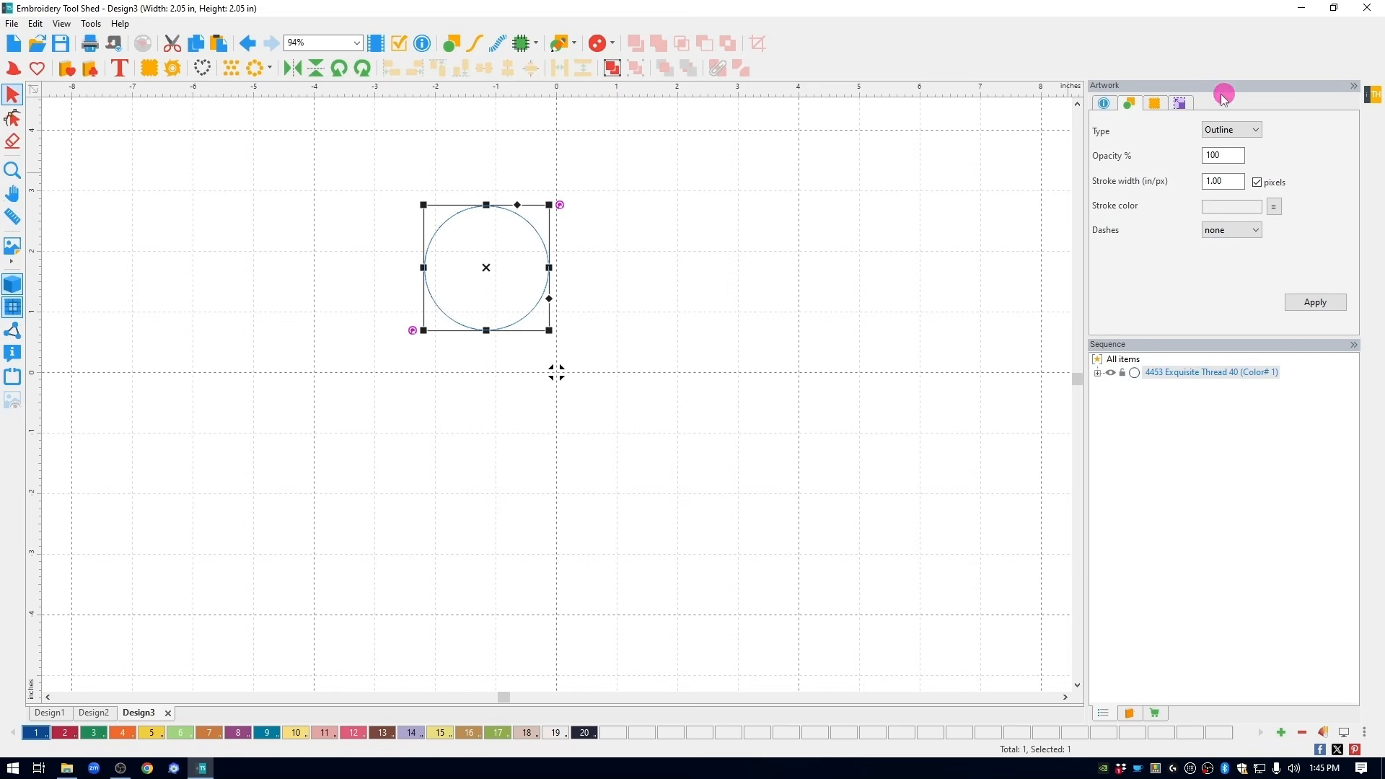
left_click(1180, 103)
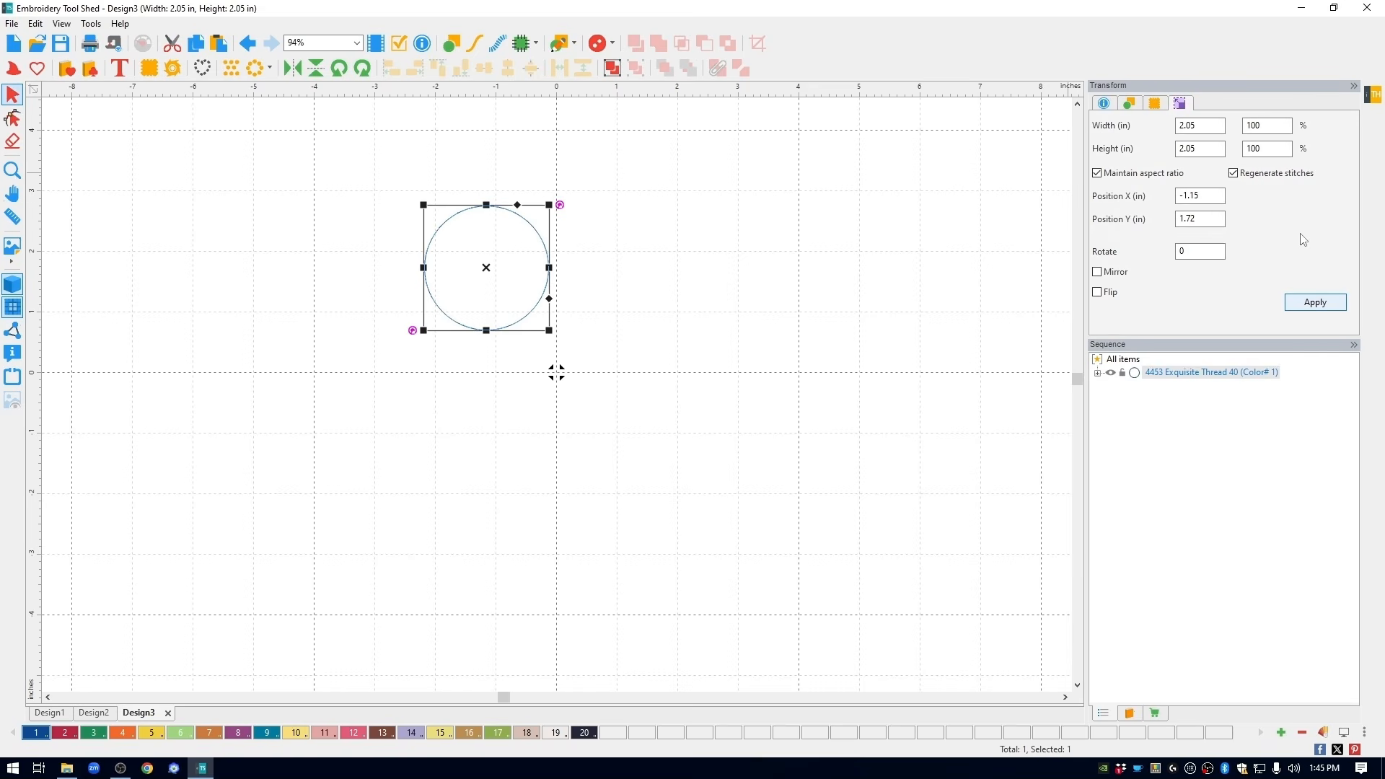
left_click_drag(1213, 127, 1149, 130)
type("1.")
left_click(1322, 304)
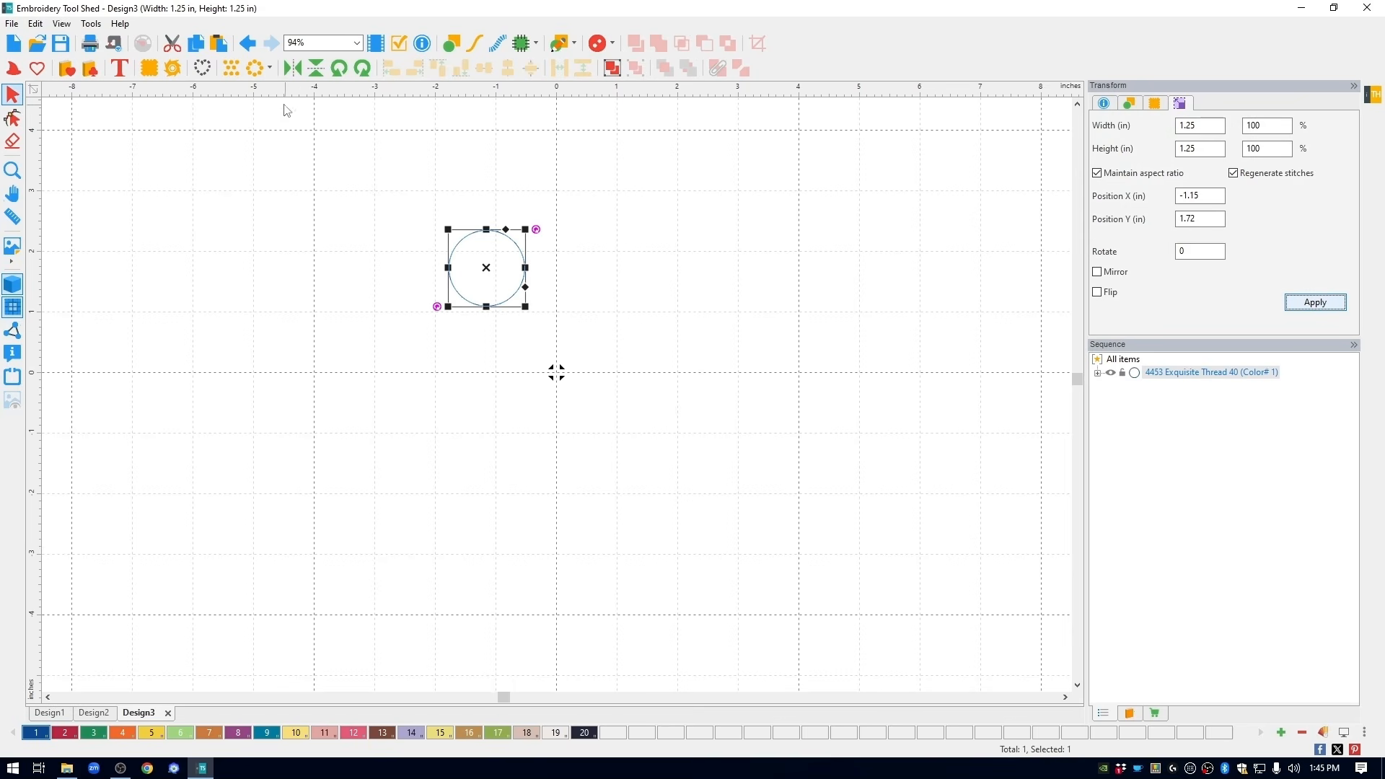
- Start a Repeat of the circle with an enlarged preview and set the number down to 1
left_click(232, 69)
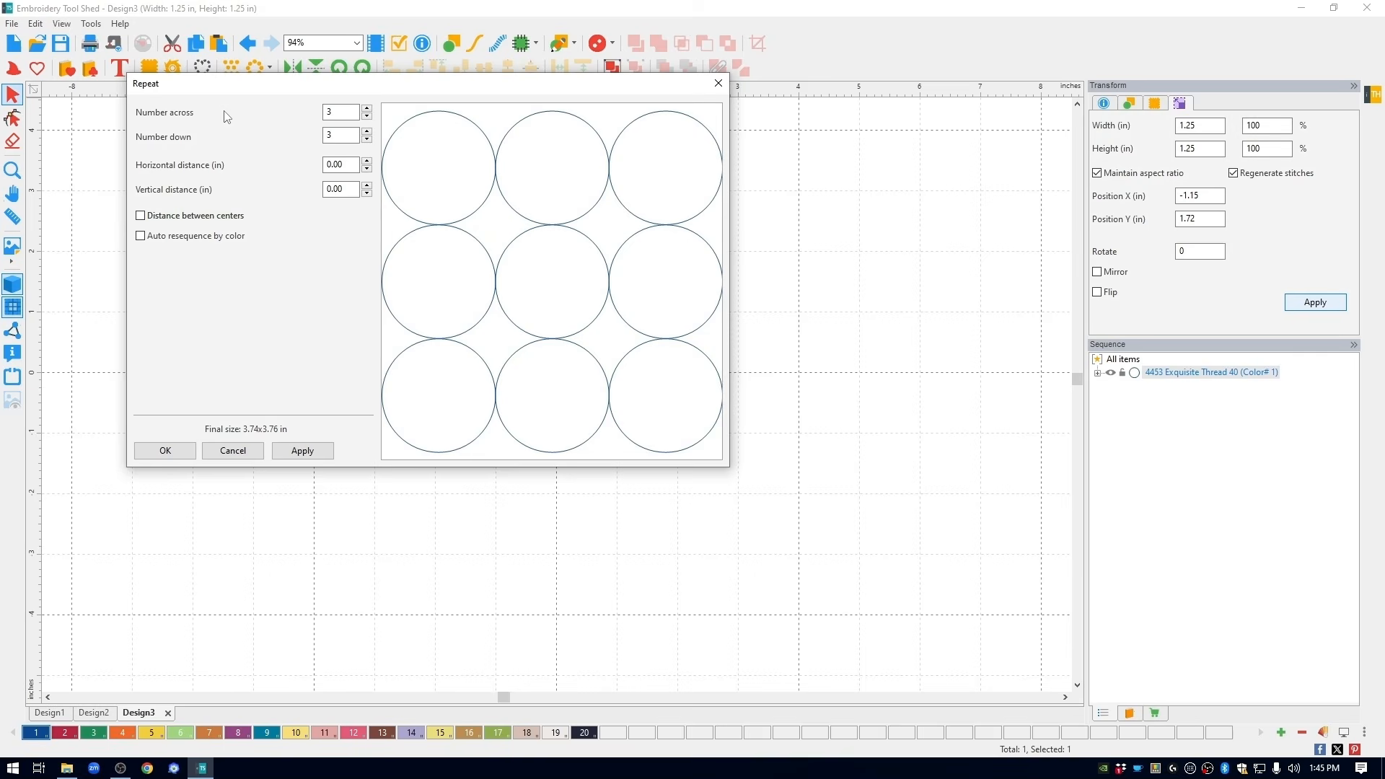
left_click(224, 112)
left_click_drag(728, 467, 1323, 665)
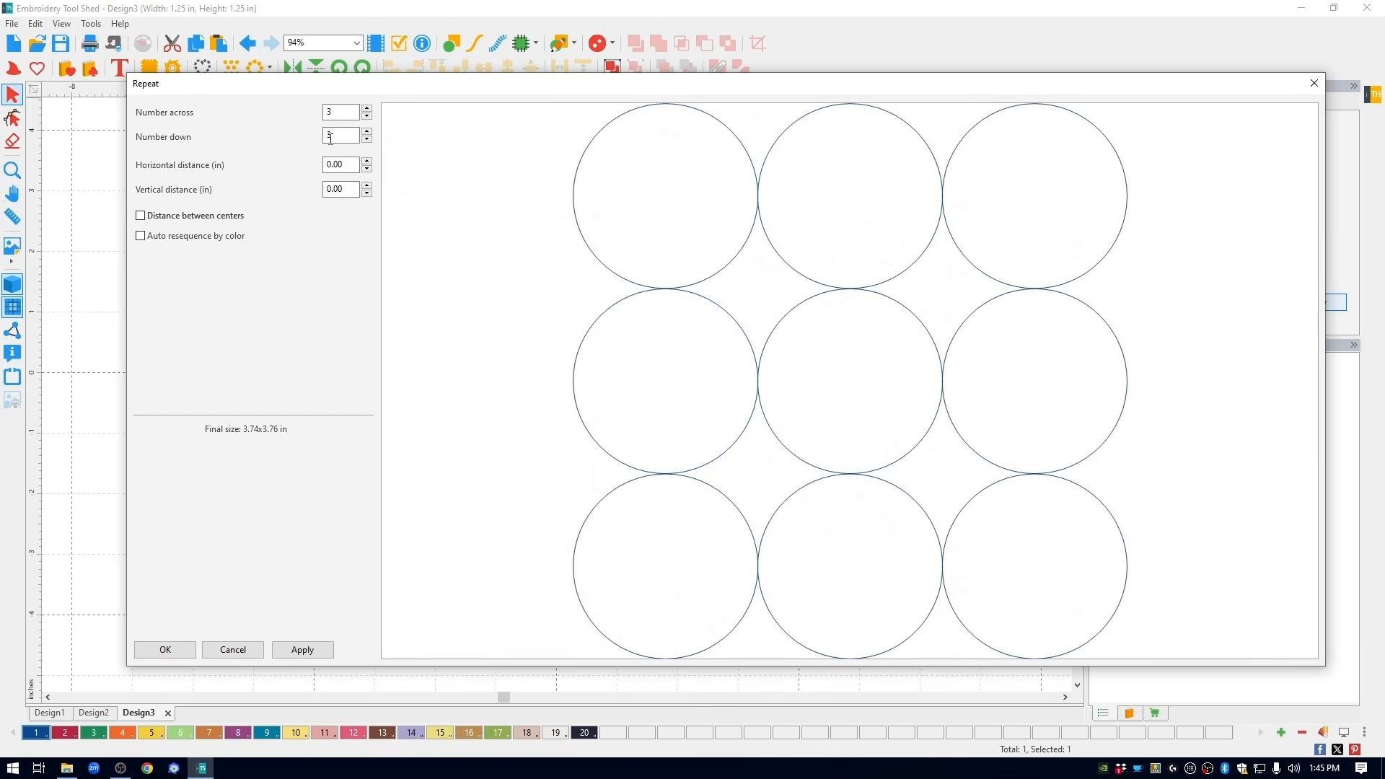
left_click(367, 139)
left_click(366, 139)
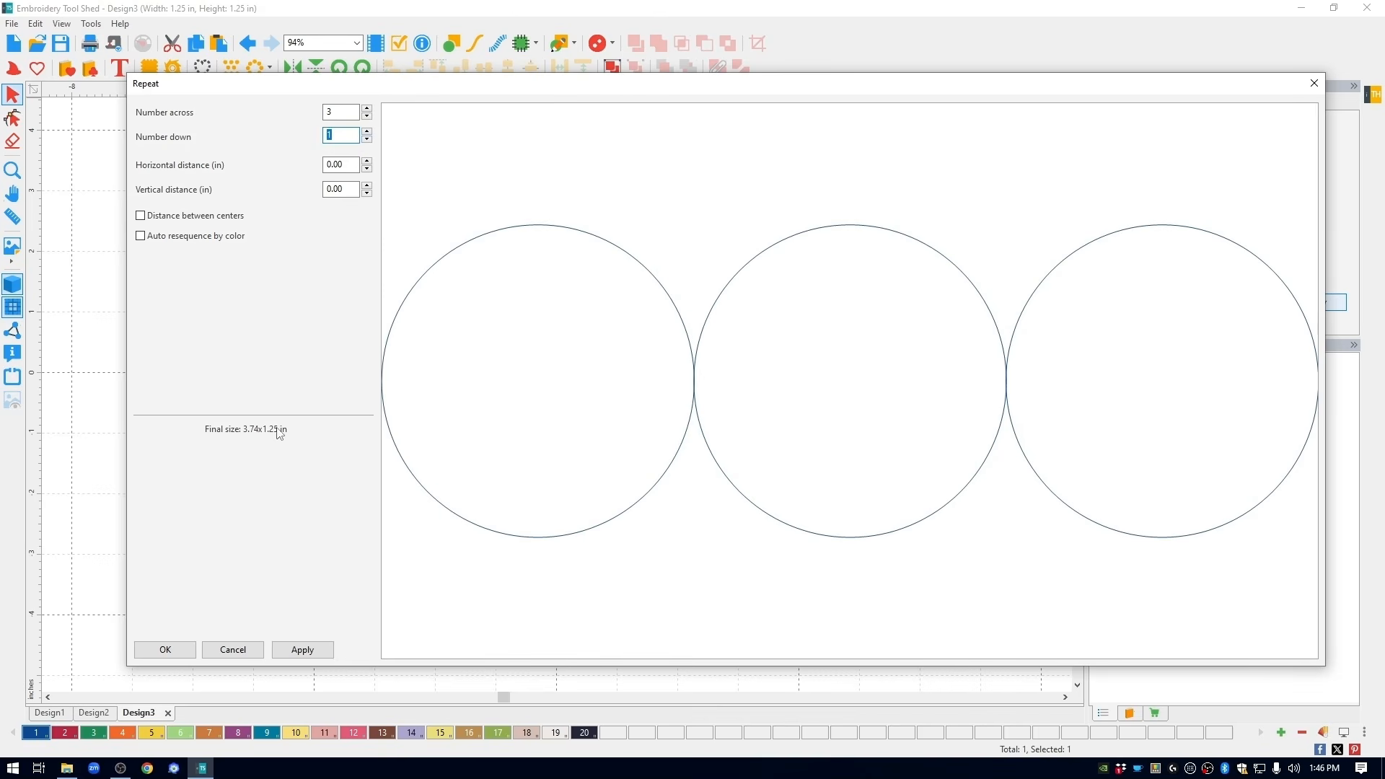
- Set the number of circles across to 14 in the repeat
left_click(312, 430)
left_click(366, 108)
left_click(366, 108)
left_click(367, 108)
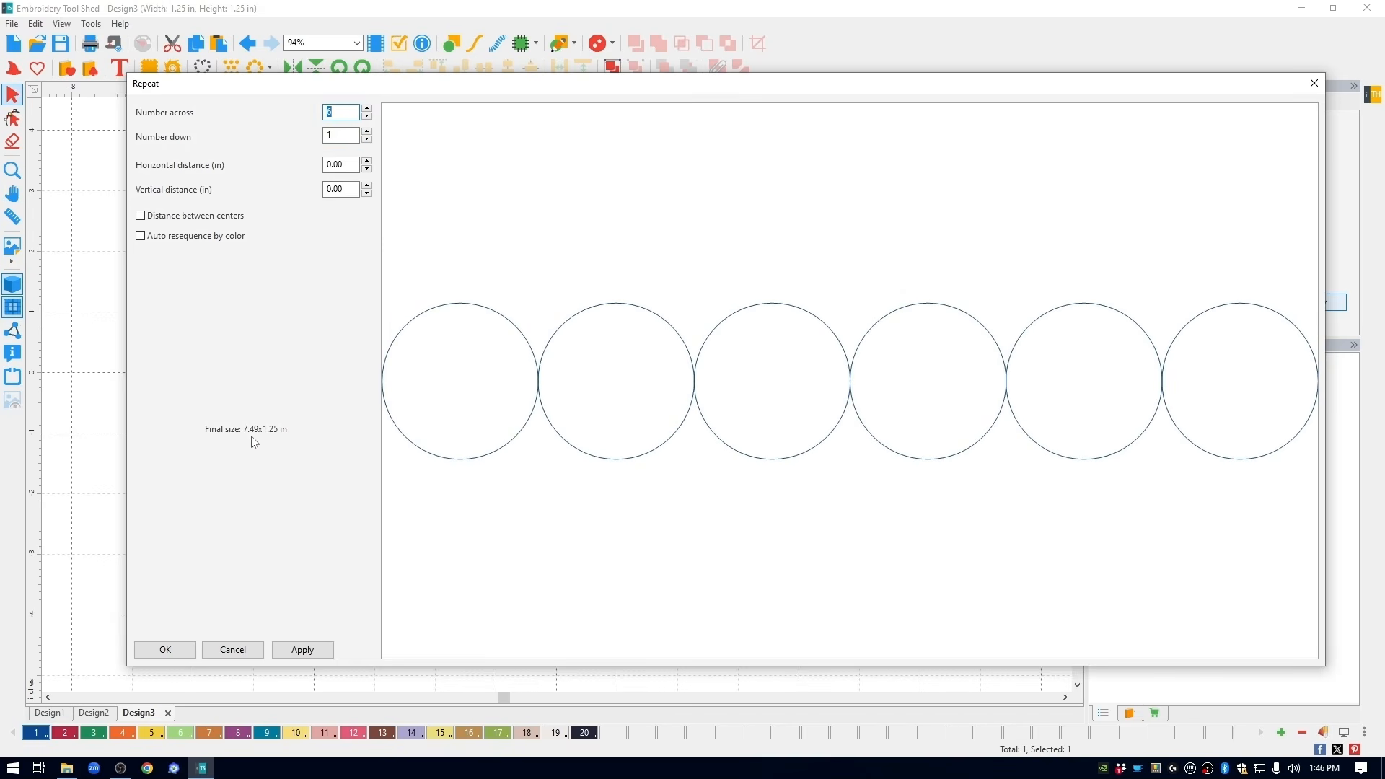
left_click(367, 108)
left_click(366, 108)
left_click(366, 108)
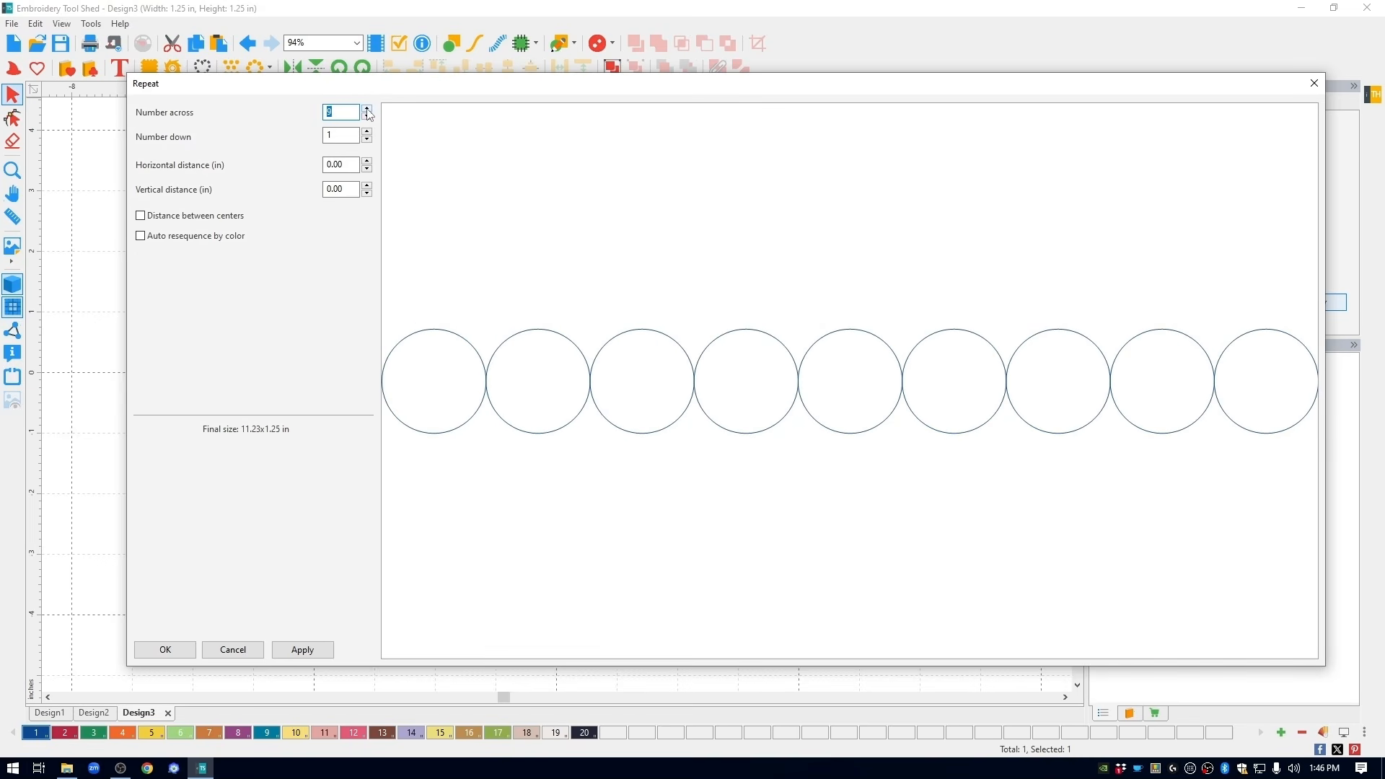
left_click(367, 108)
left_click(366, 108)
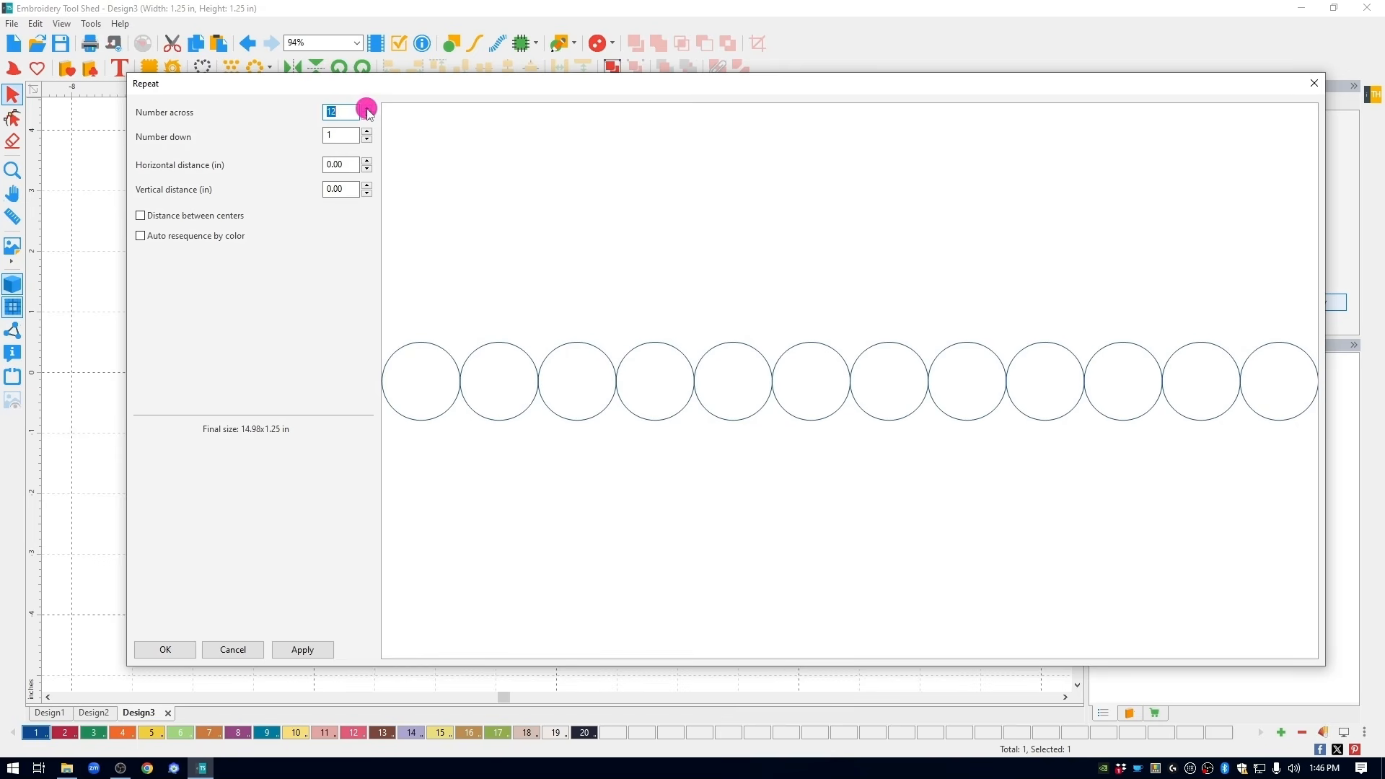
left_click(367, 108)
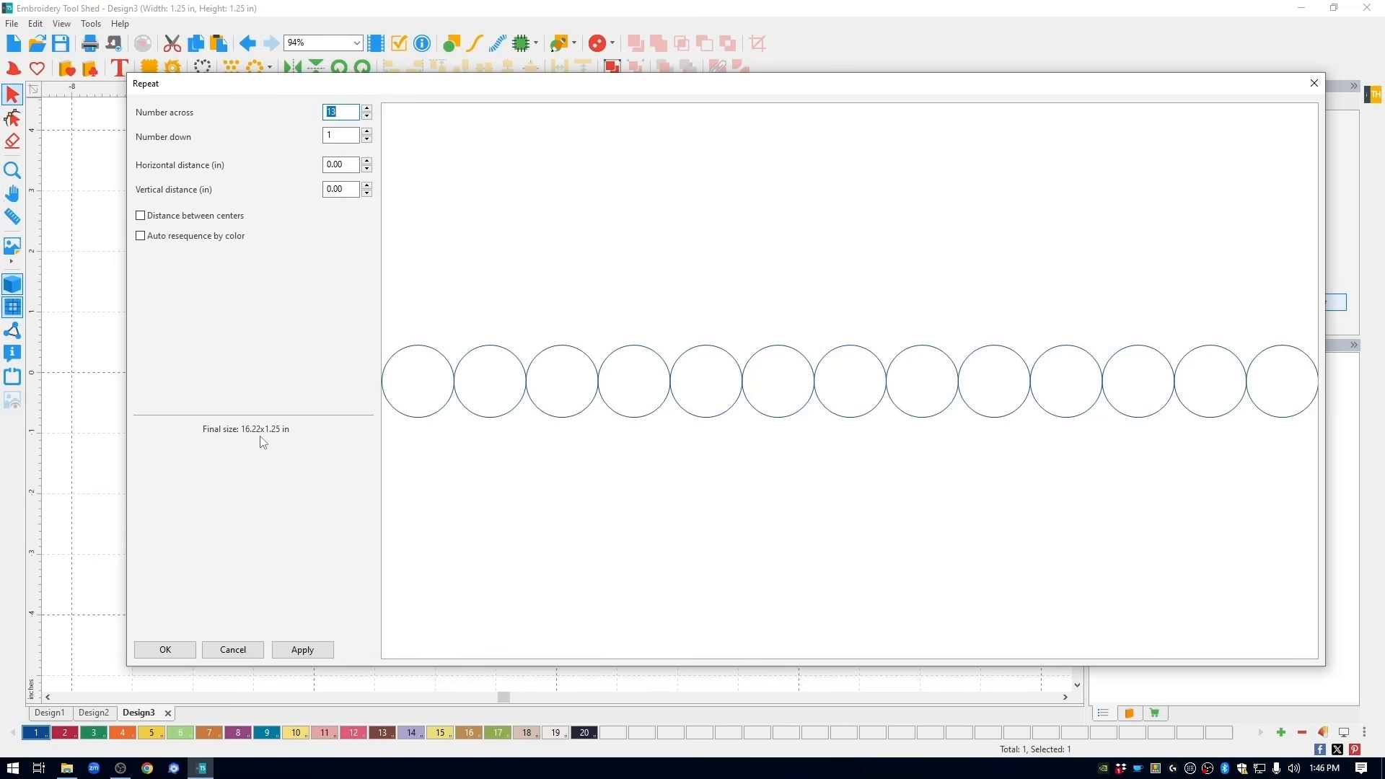
left_click(367, 109)
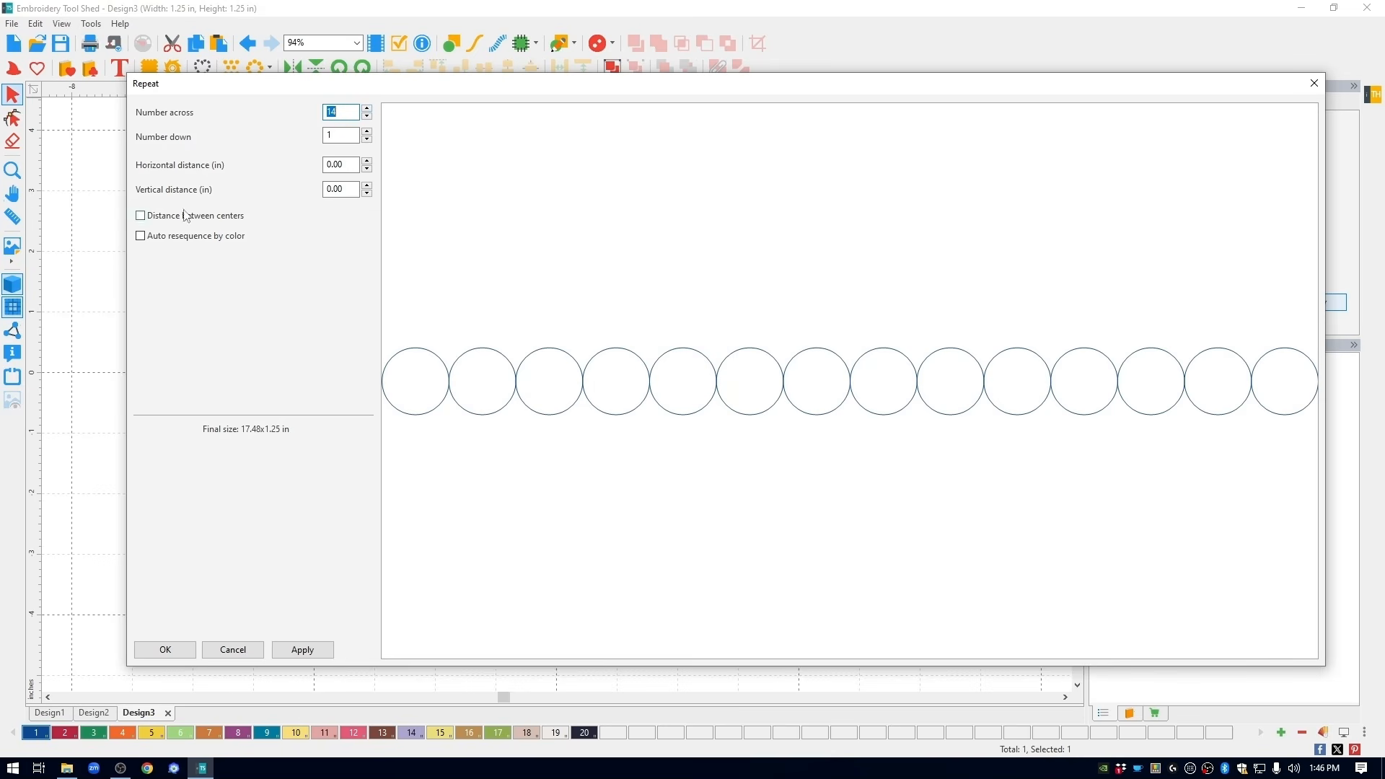
- Overlap the repeated circles by setting the horizontal distance to -0.20 in
left_click(300, 164)
left_click(291, 165)
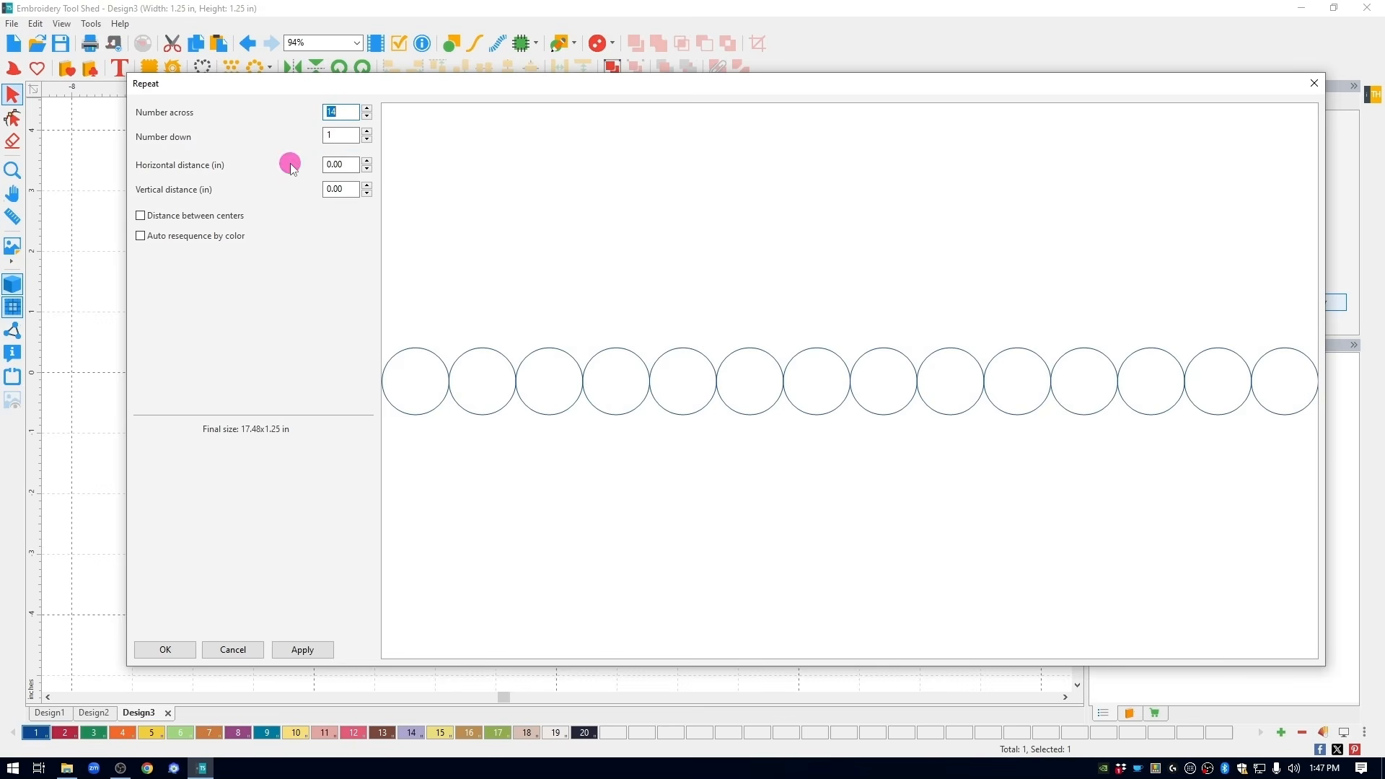
left_click(367, 169)
left_click(367, 169)
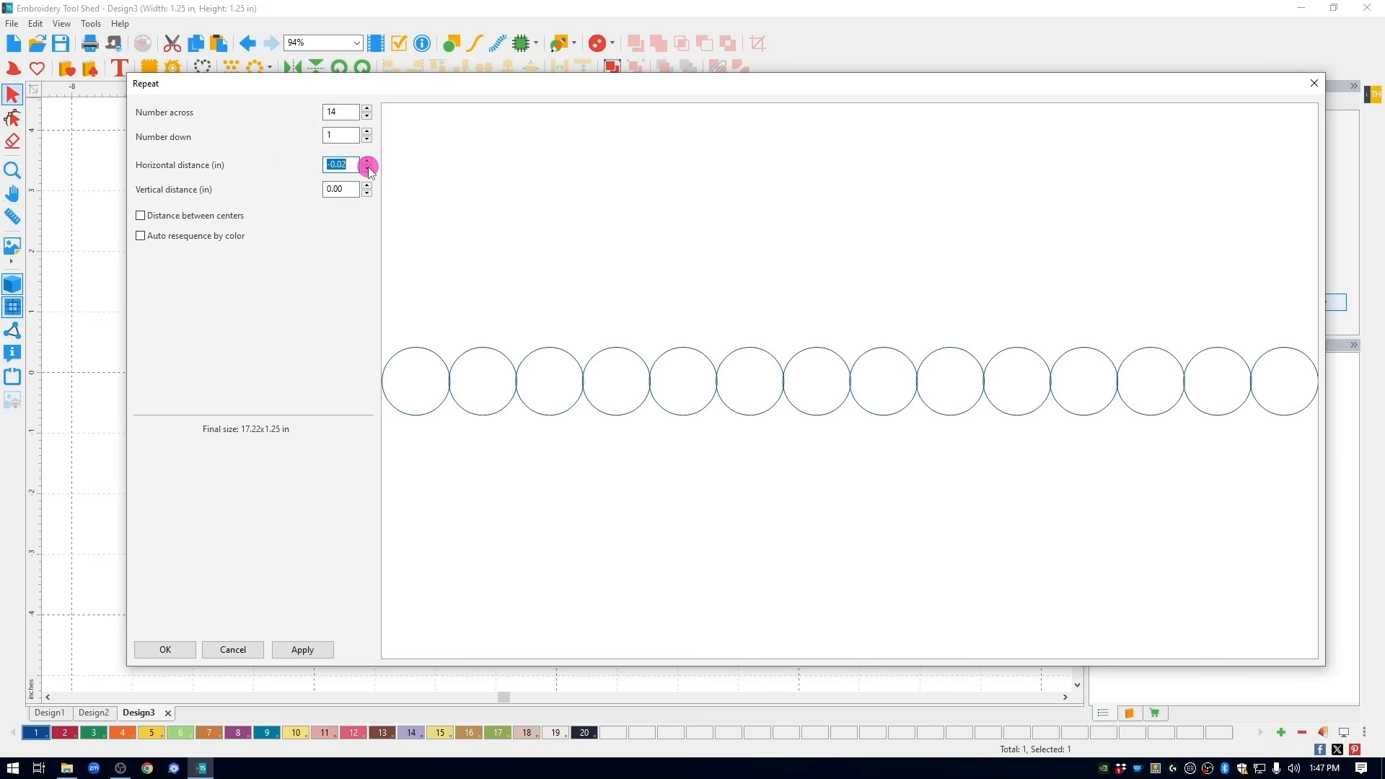
left_click(367, 170)
left_click(368, 170)
left_click(367, 170)
left_click(367, 170)
left_click(367, 170)
left_click(367, 170)
left_click(367, 170)
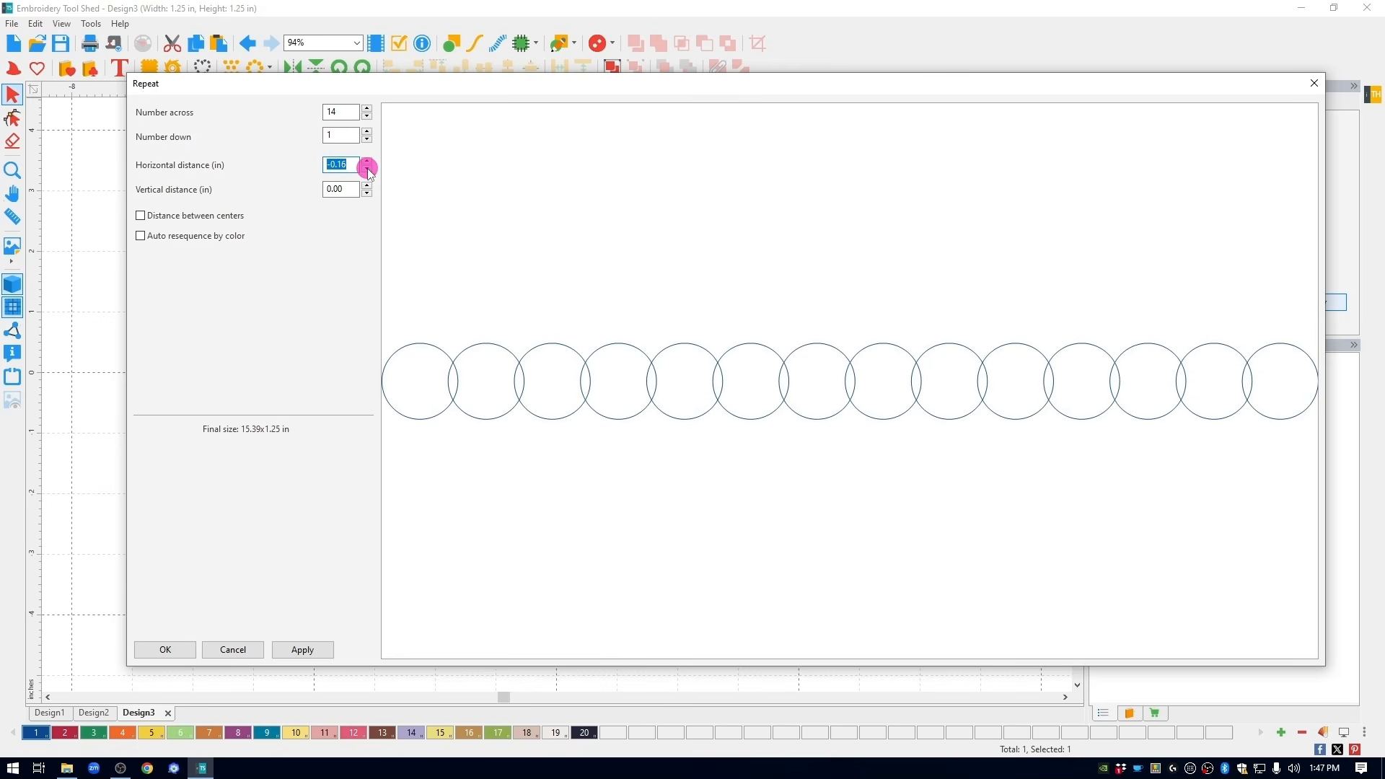
left_click(368, 170)
left_click(367, 170)
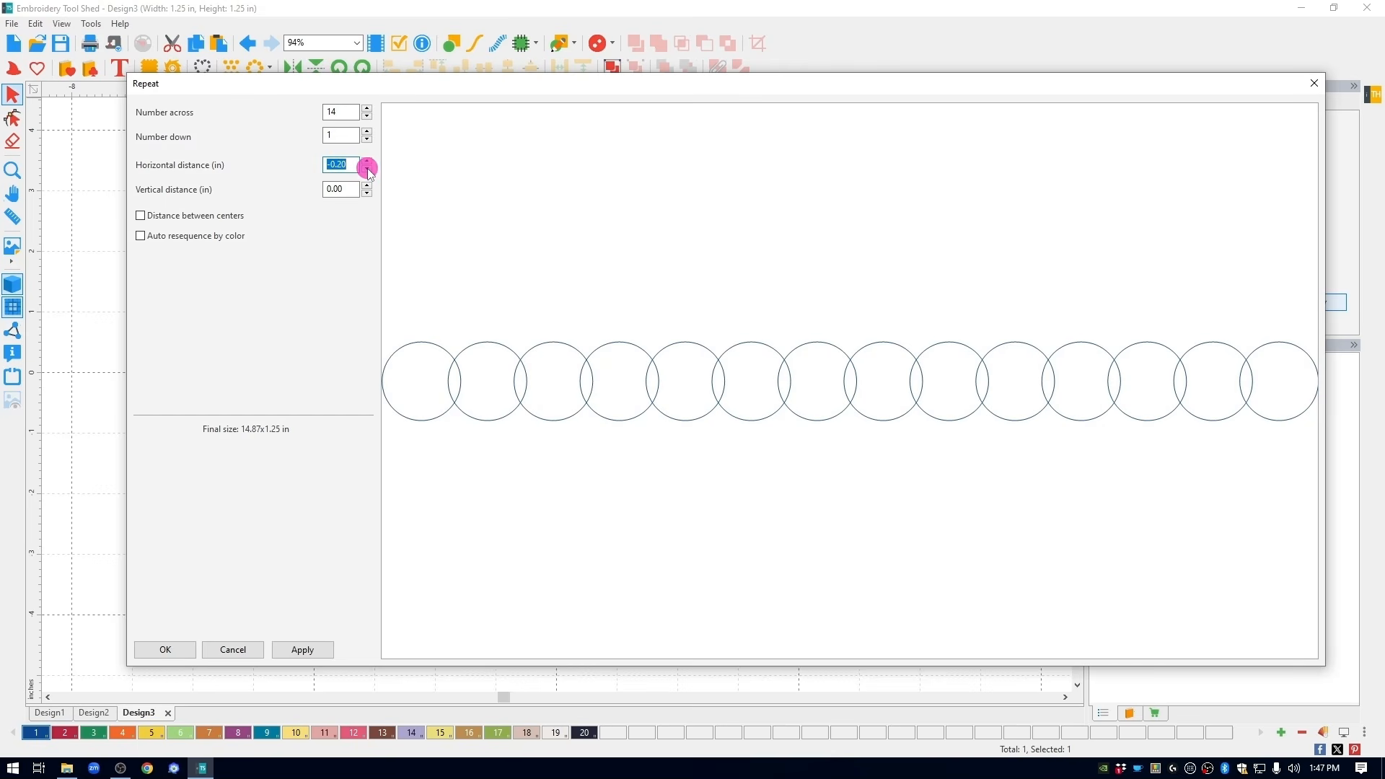
- Increase the number across to 15 and create the repeated row of circles
left_click(251, 447)
left_click(257, 442)
left_click(367, 108)
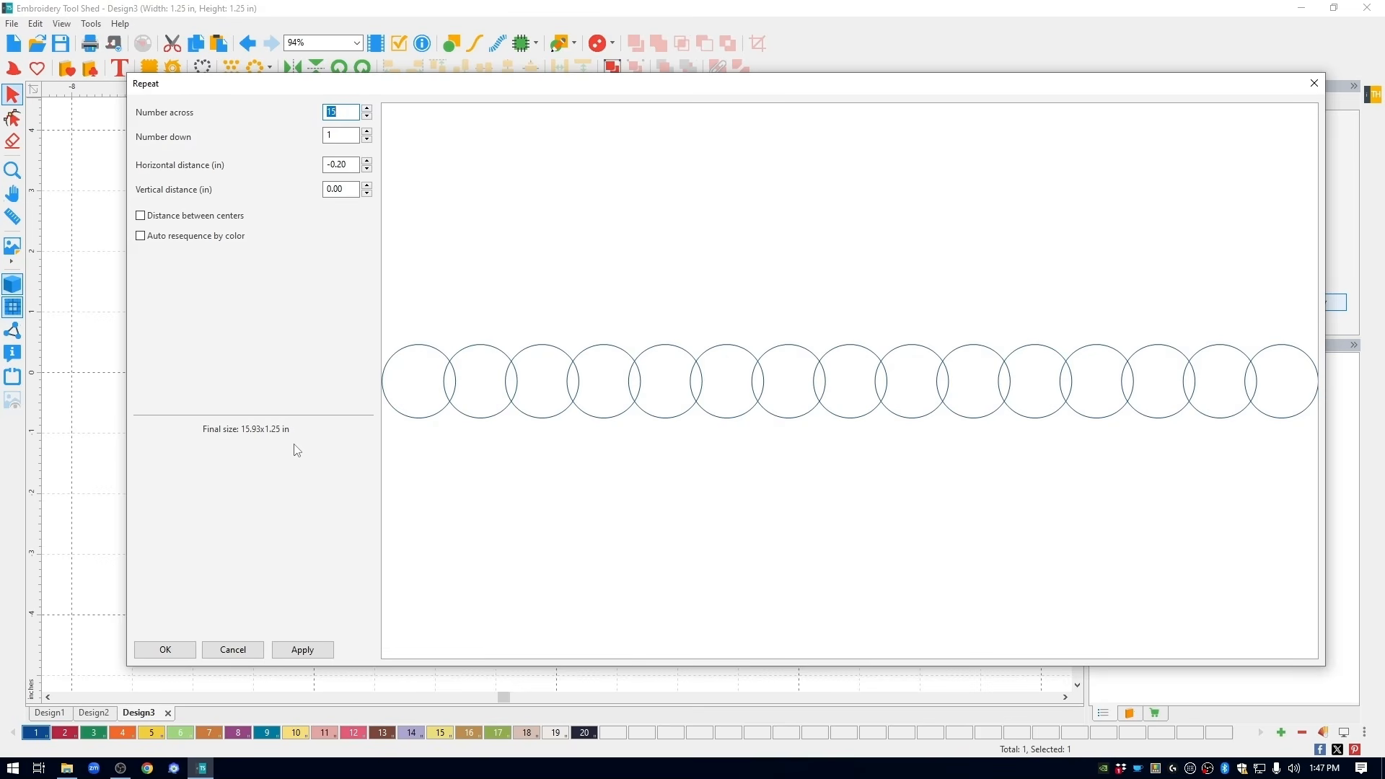
left_click(163, 651)
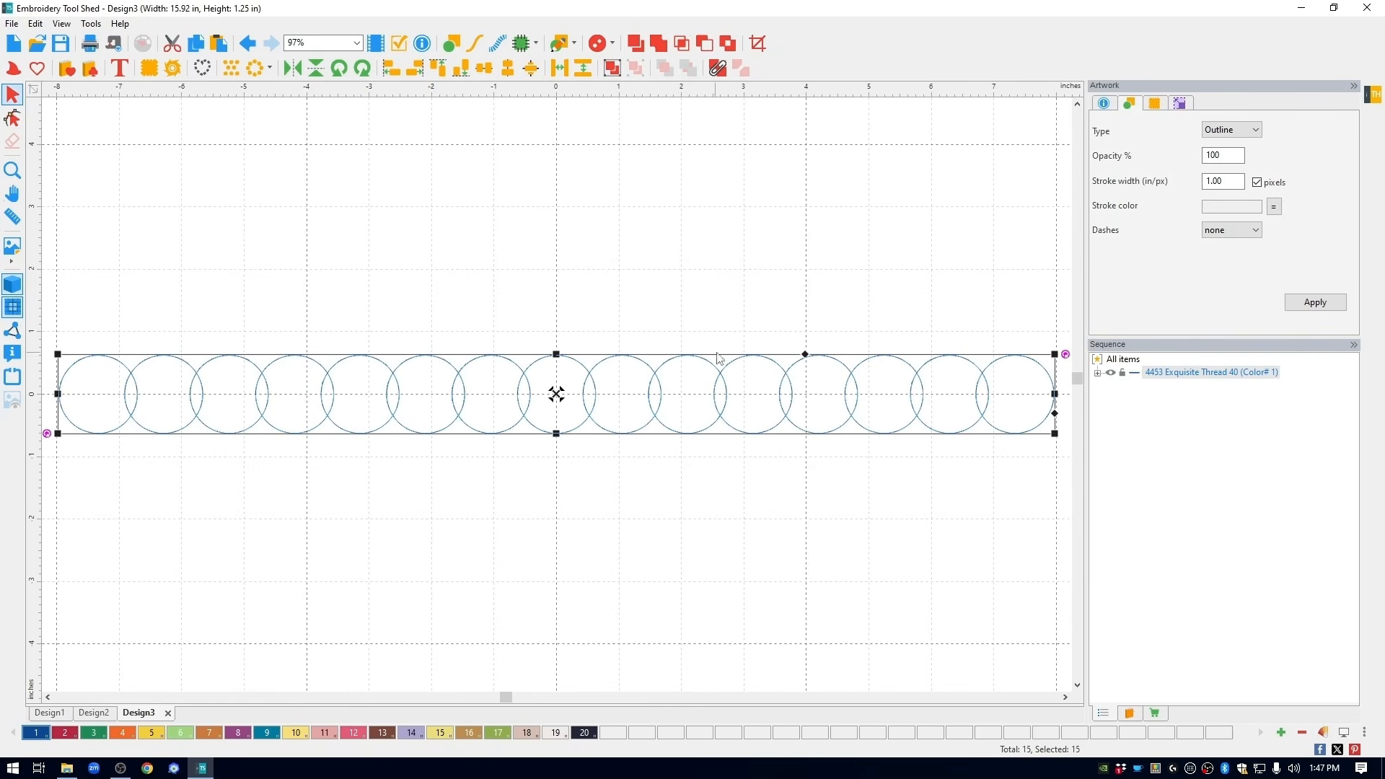
- Merge the overlapping circles into one outline and cut away its upper half, keeping the lower scalloped edge selected
left_click(664, 43)
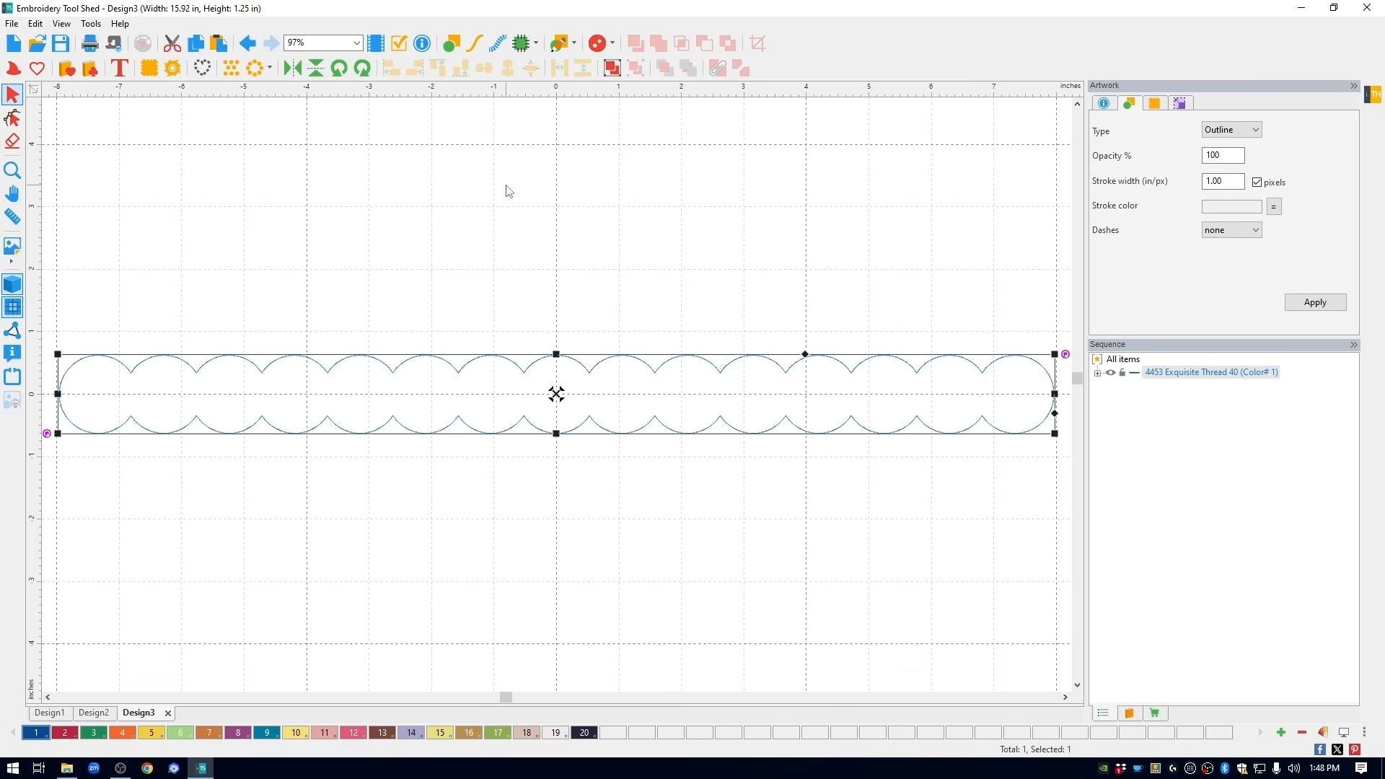
left_click(14, 141)
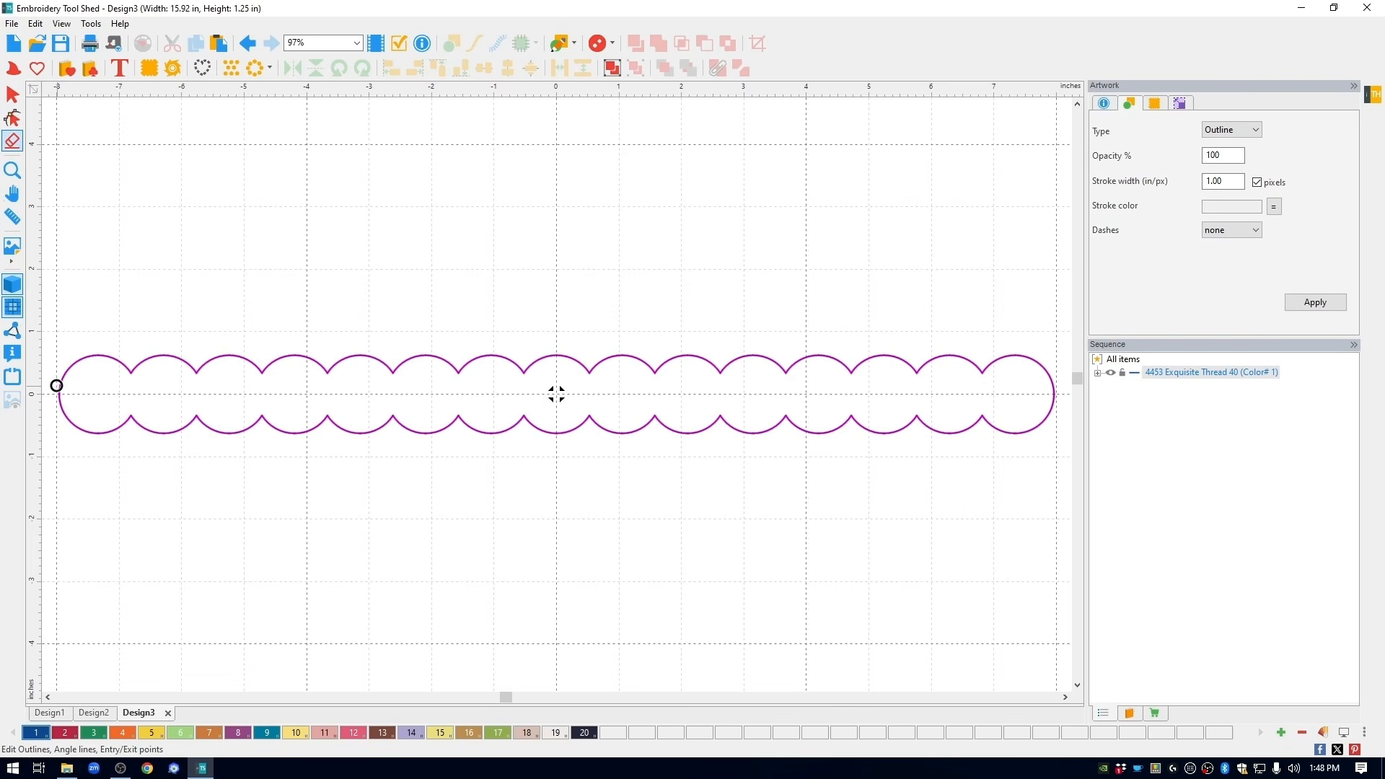
mouse_move(58, 388)
left_mouse_down()
mouse_move(84, 351)
mouse_move(136, 371)
mouse_move(230, 359)
mouse_move(594, 367)
mouse_move(431, 364)
mouse_move(580, 347)
mouse_move(599, 363)
mouse_move(660, 368)
mouse_move(1053, 387)
left_mouse_up()
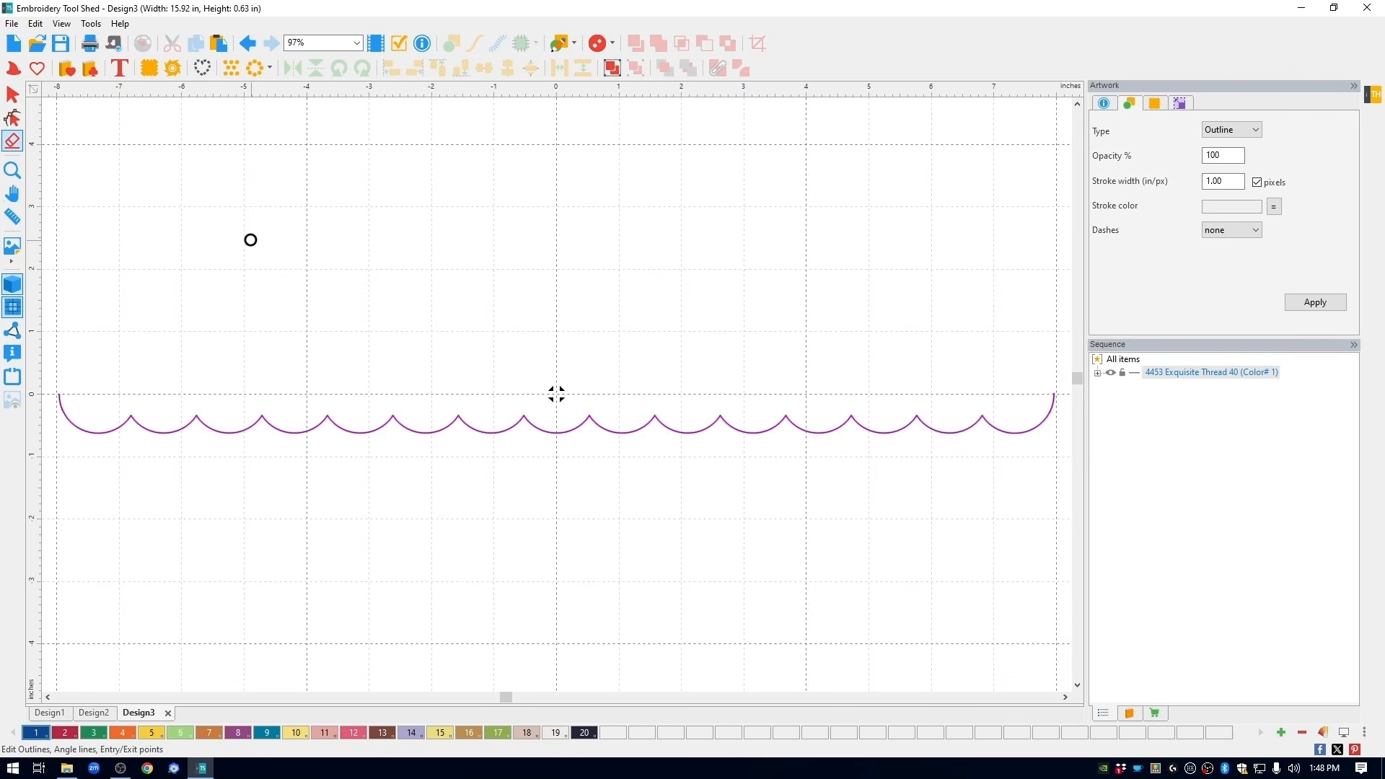
left_click(13, 98)
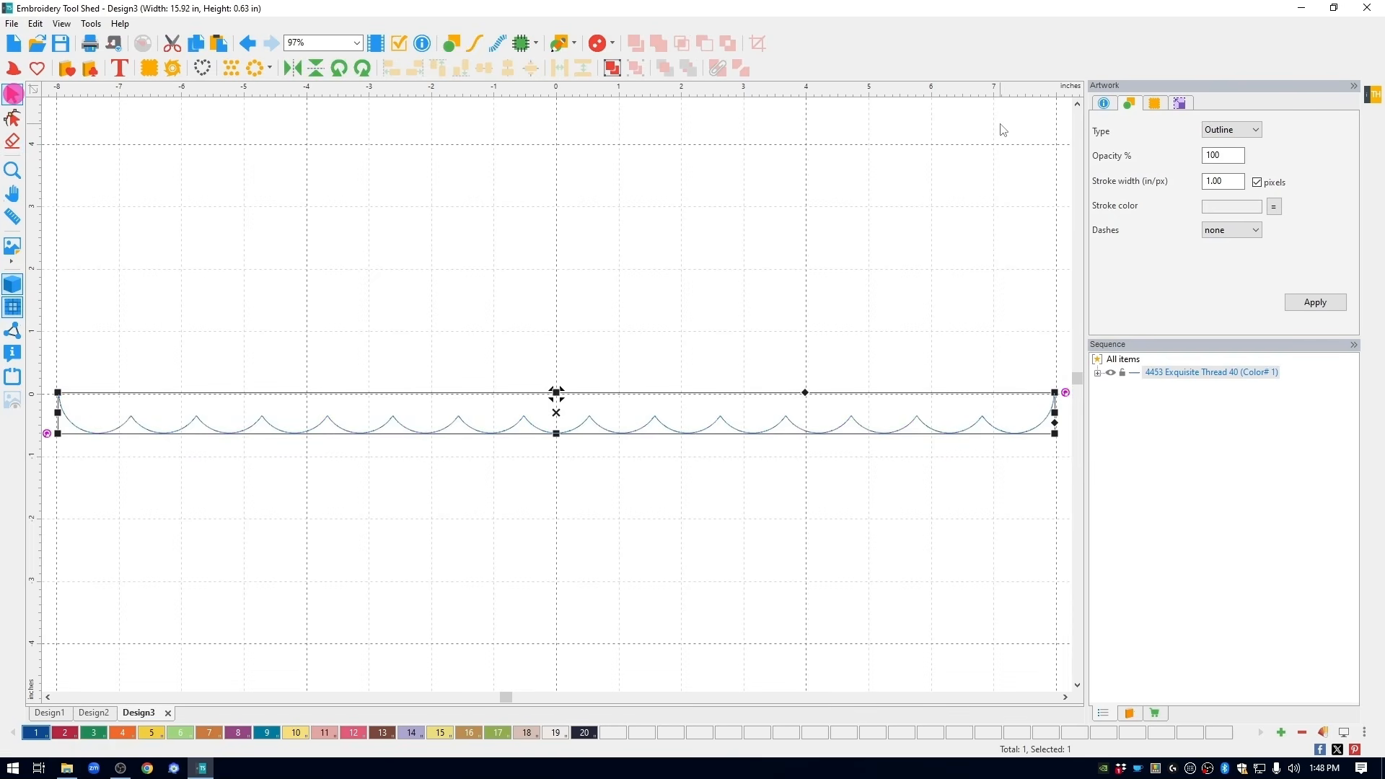
- Resize the scalloped line to 16.25 in wide with its aspect ratio maintained
left_click(1185, 105)
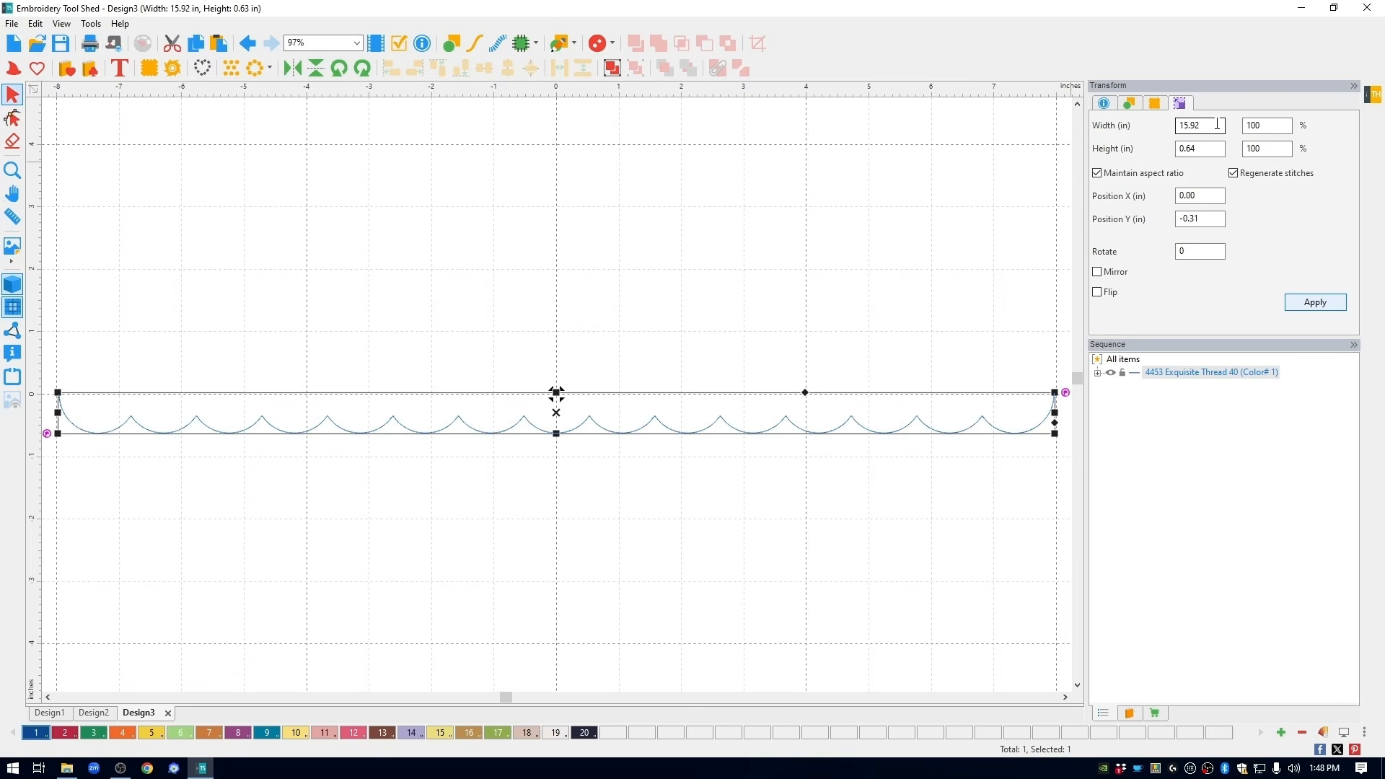
left_click_drag(1217, 125, 1150, 133)
type("16.25")
left_click(1316, 301)
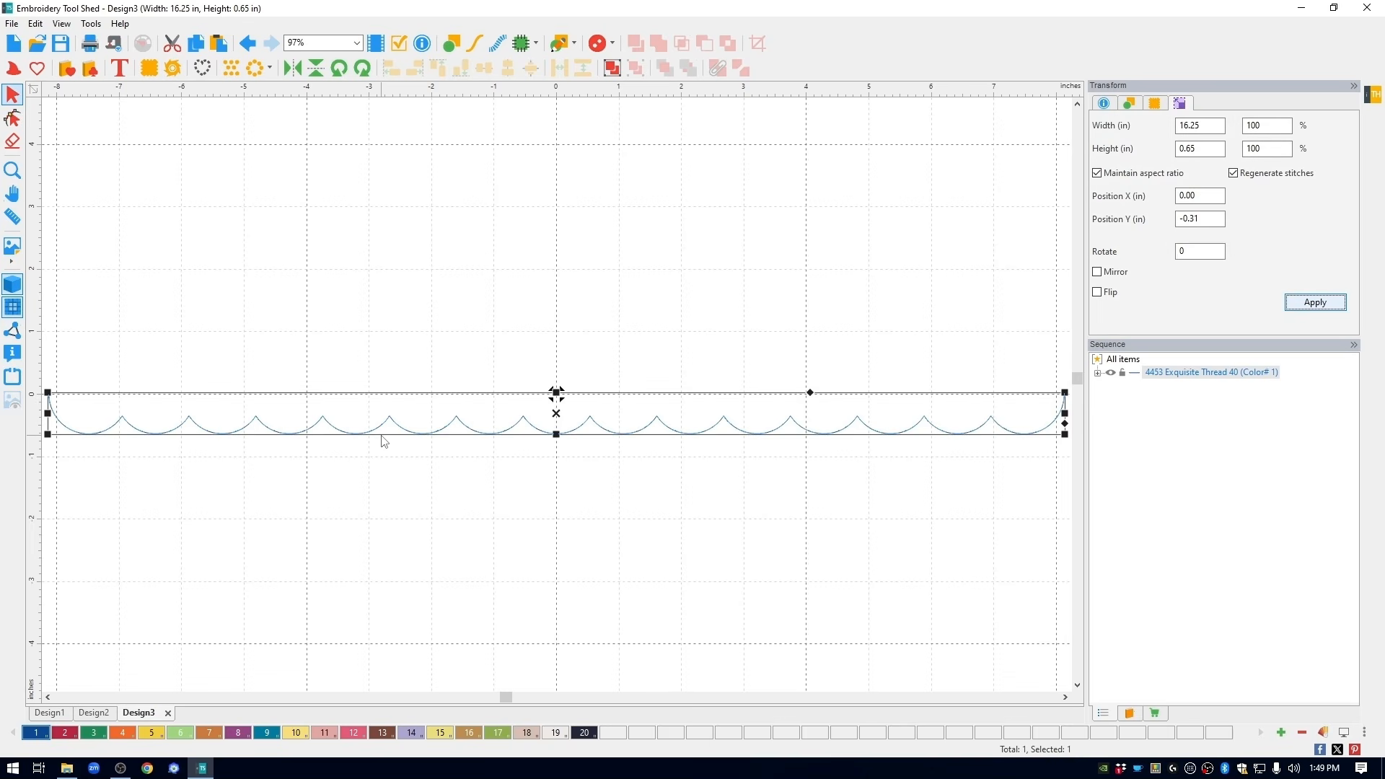
- Convert the scalloped artwork line to a Run stitch
right_click(298, 433)
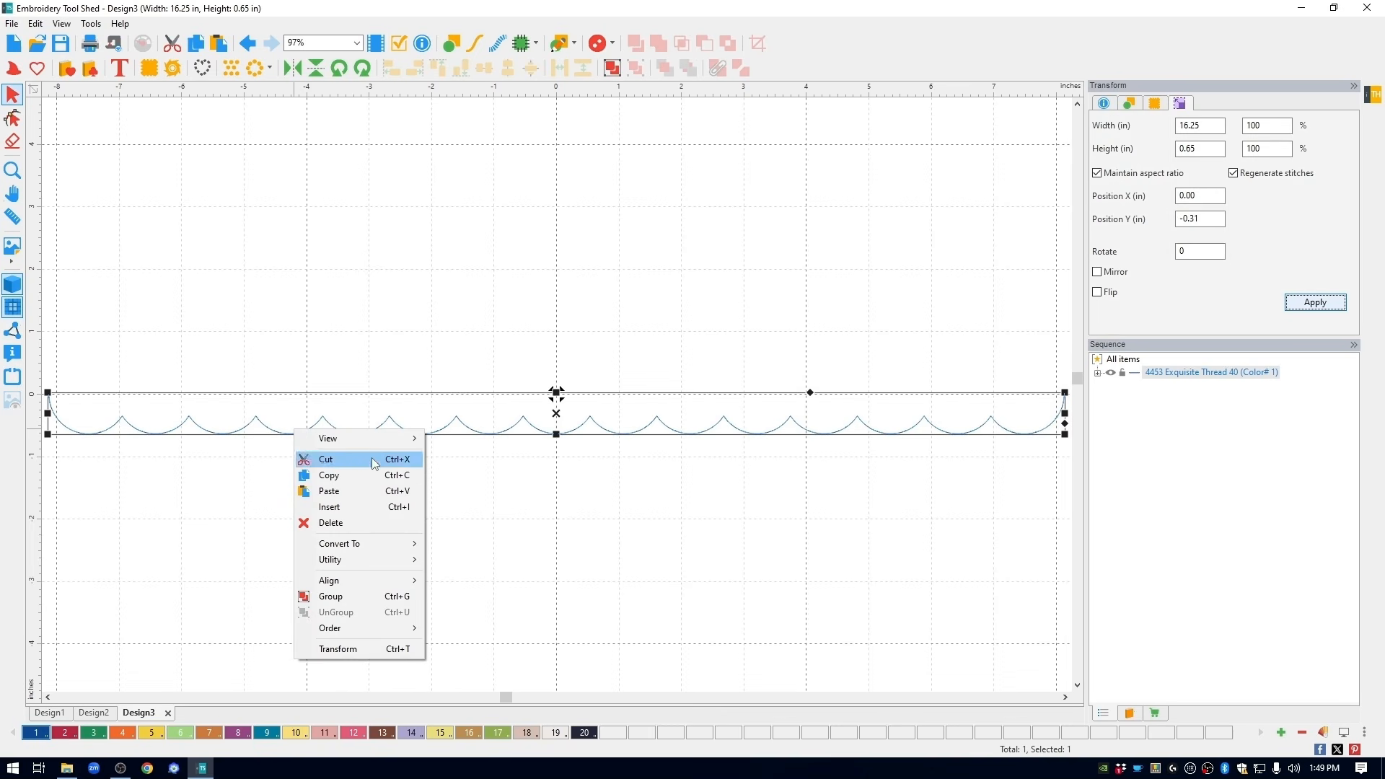
mouse_move(373, 547)
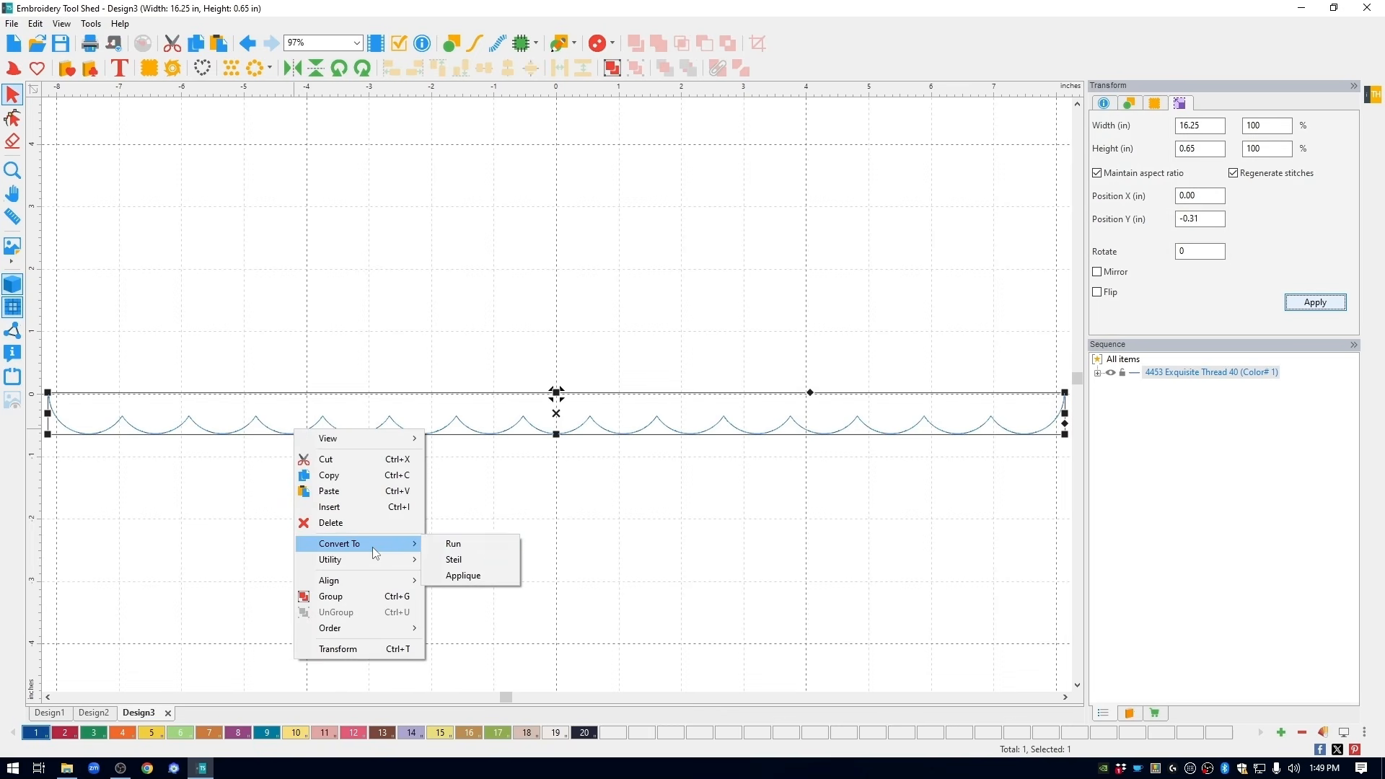
left_click(492, 543)
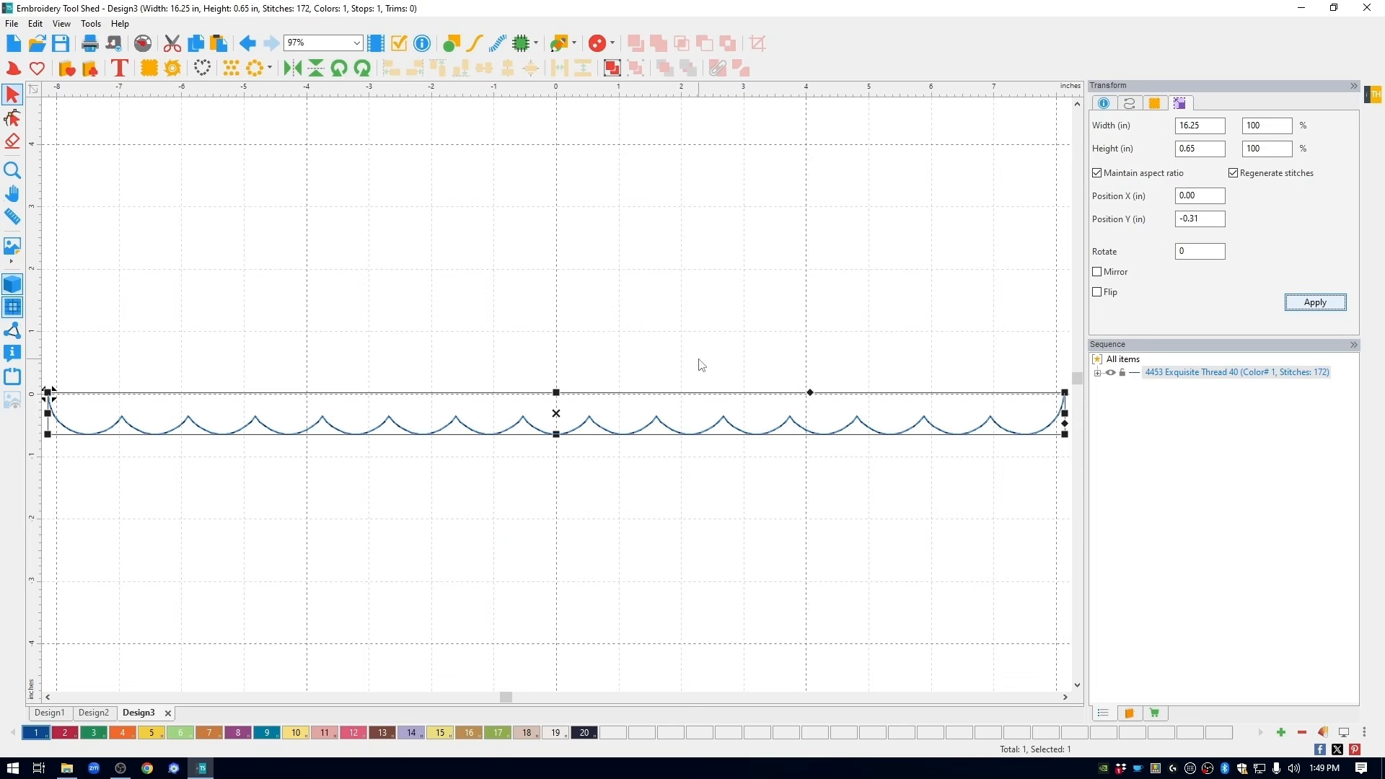
- Set the scalloped run's stitch length to 2.5 mm
left_click(1141, 107)
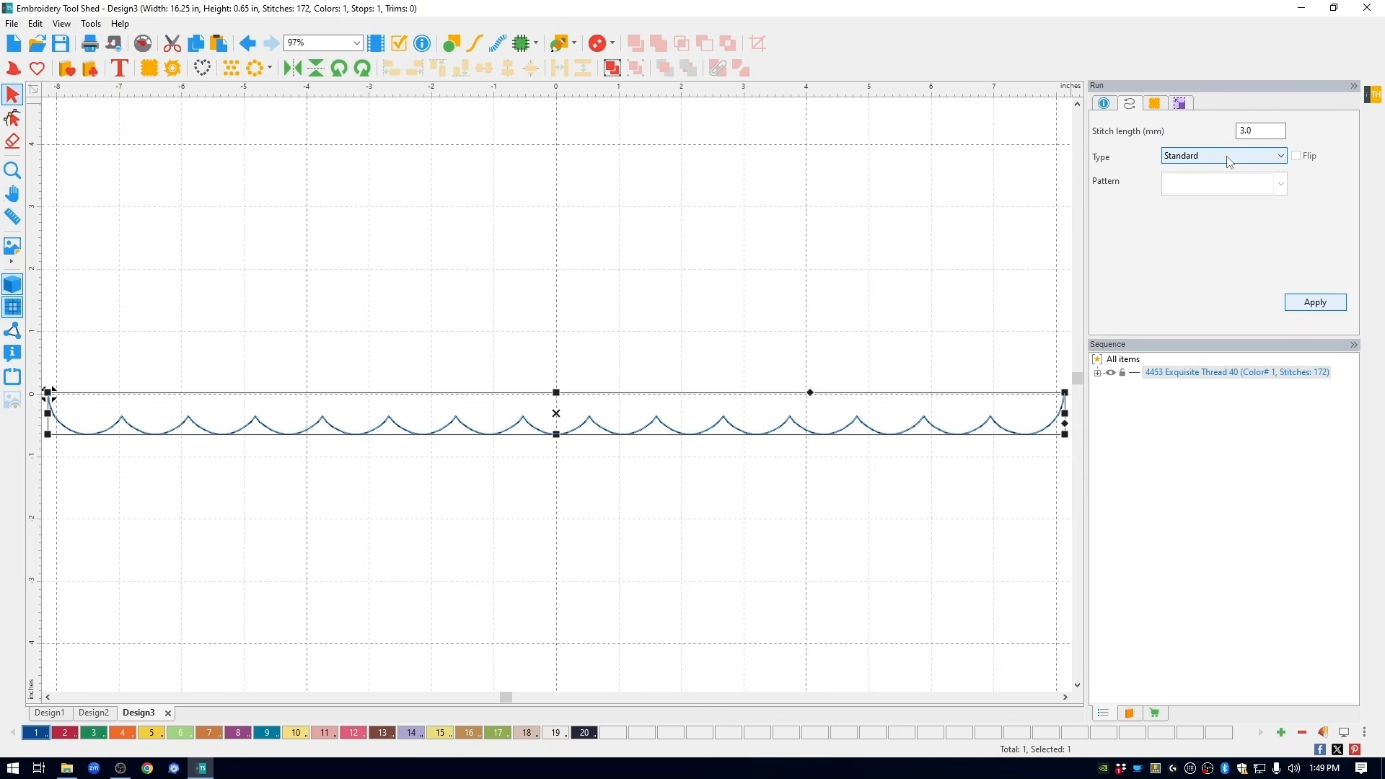
left_click_drag(1262, 130, 1226, 132)
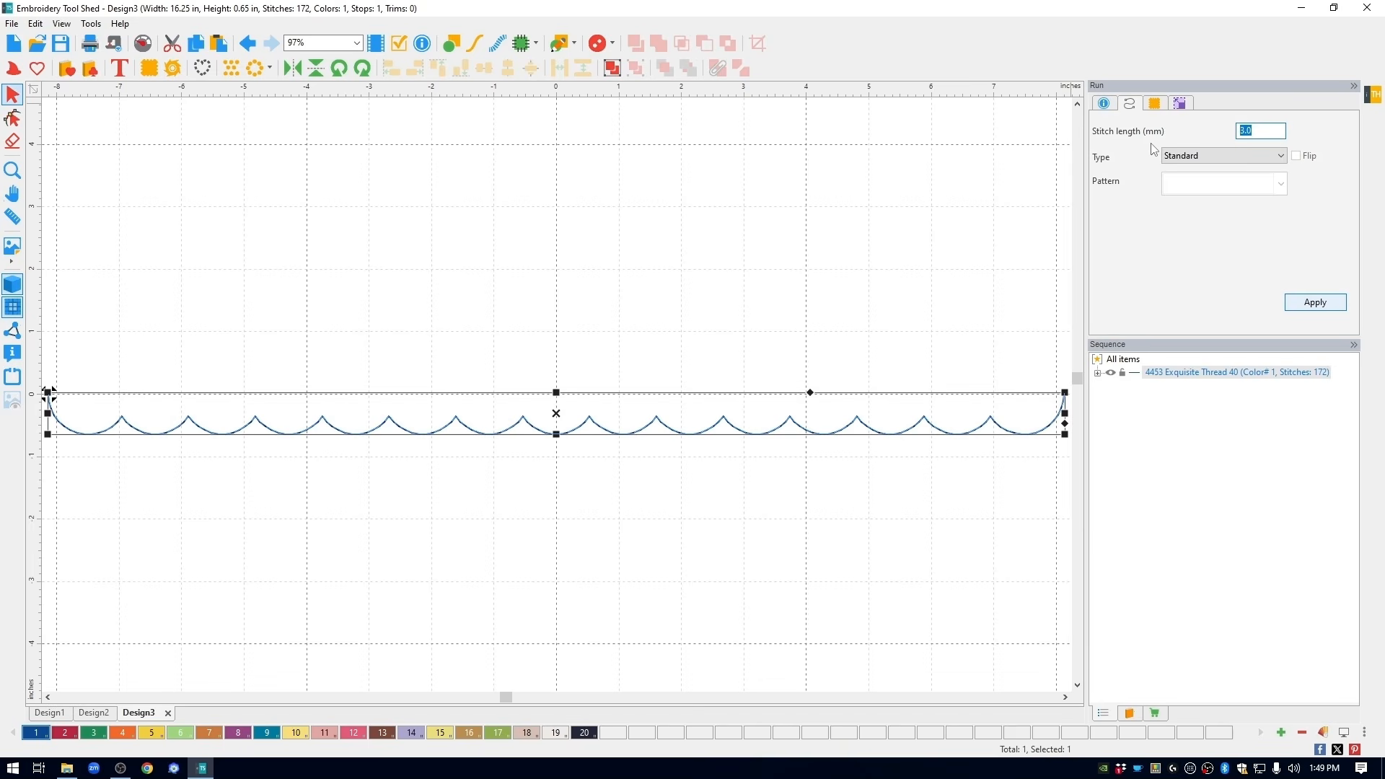
type("2.5")
left_click(1317, 304)
- Duplicate the scalloped run in place and assign thread color 12 to the copy
left_click(196, 49)
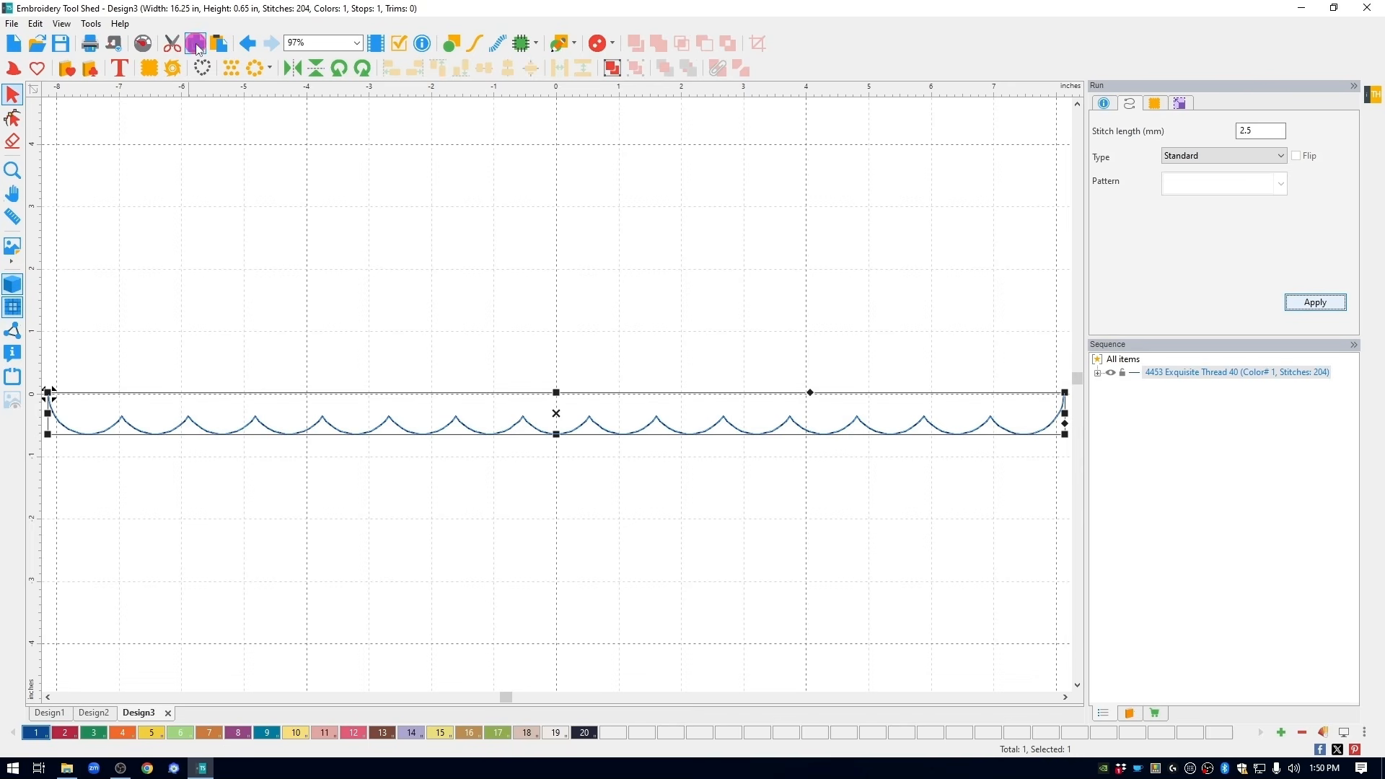
left_click(220, 45)
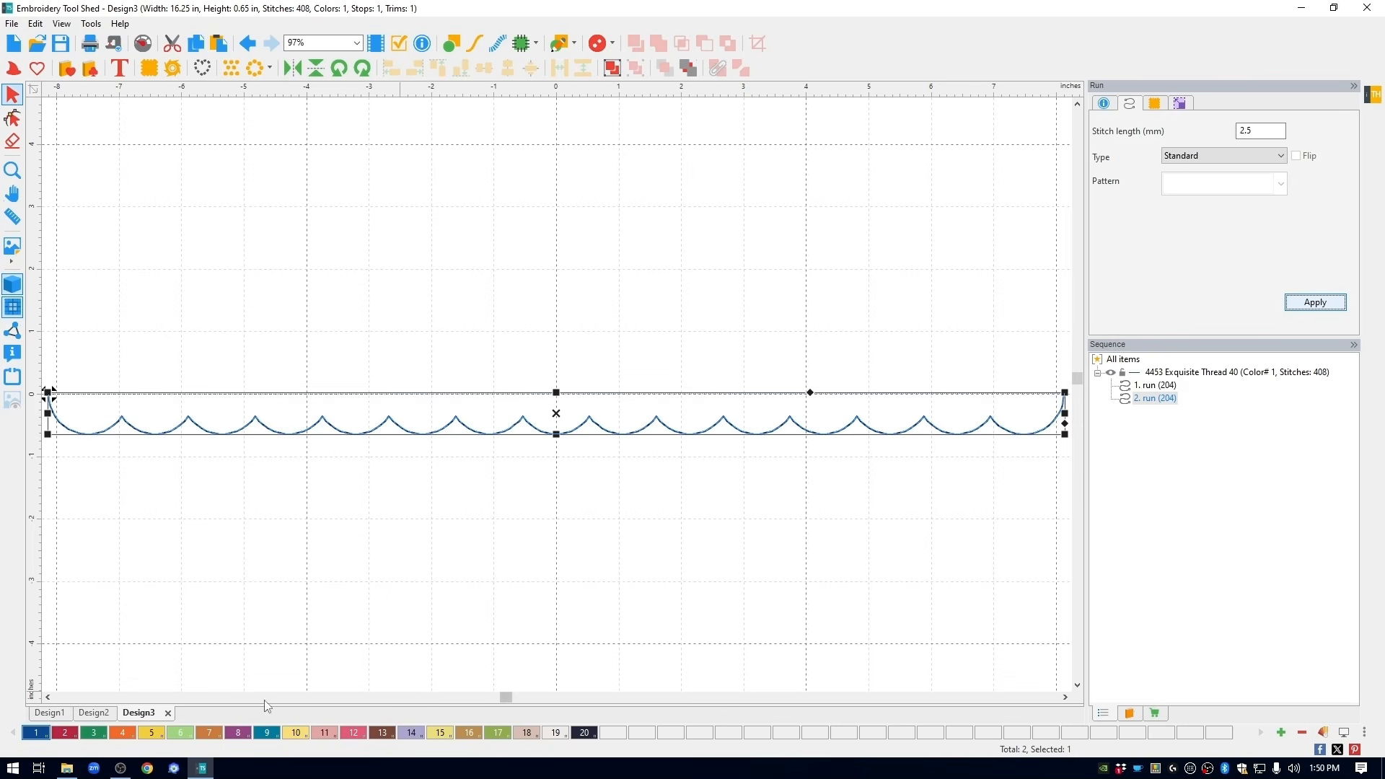
left_click(354, 733)
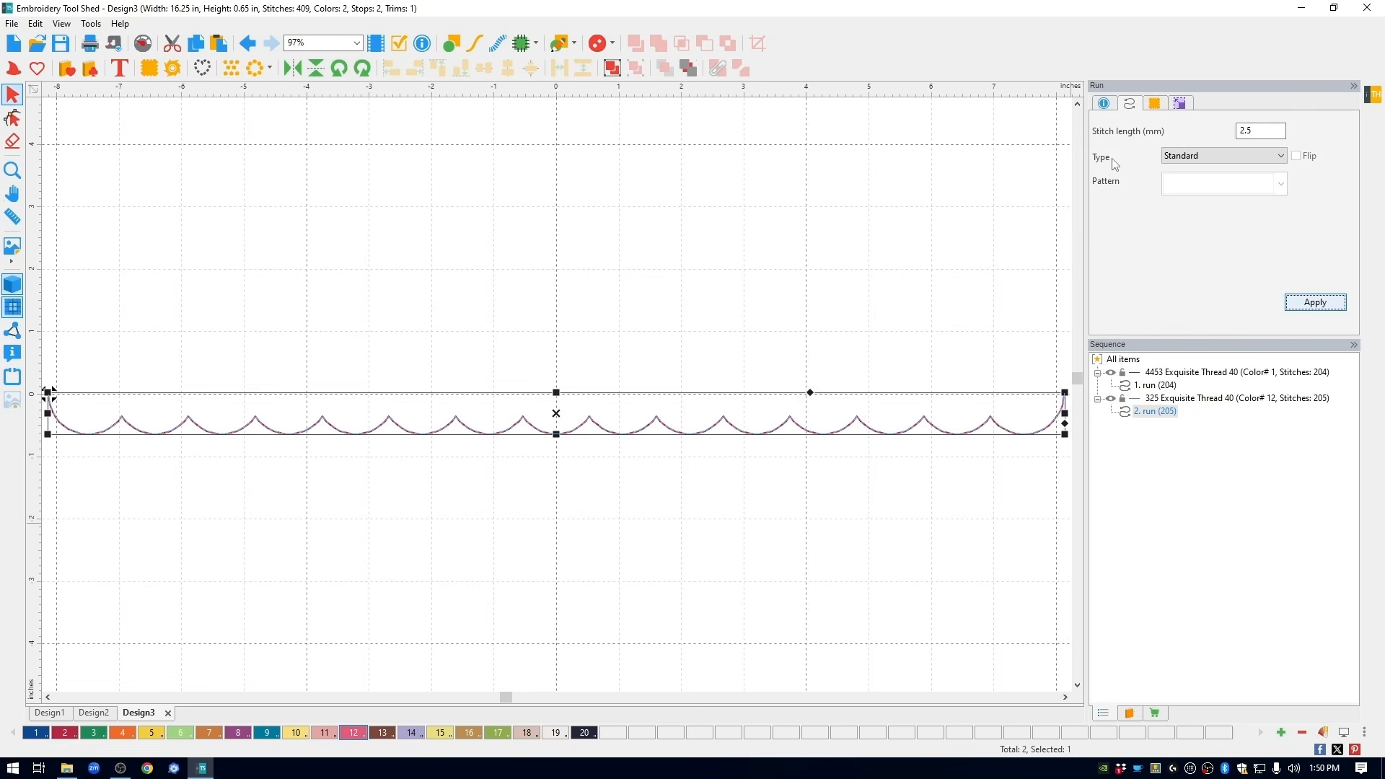
- Change the run type of the color 12 scalloped line to Two ply
left_click(1211, 157)
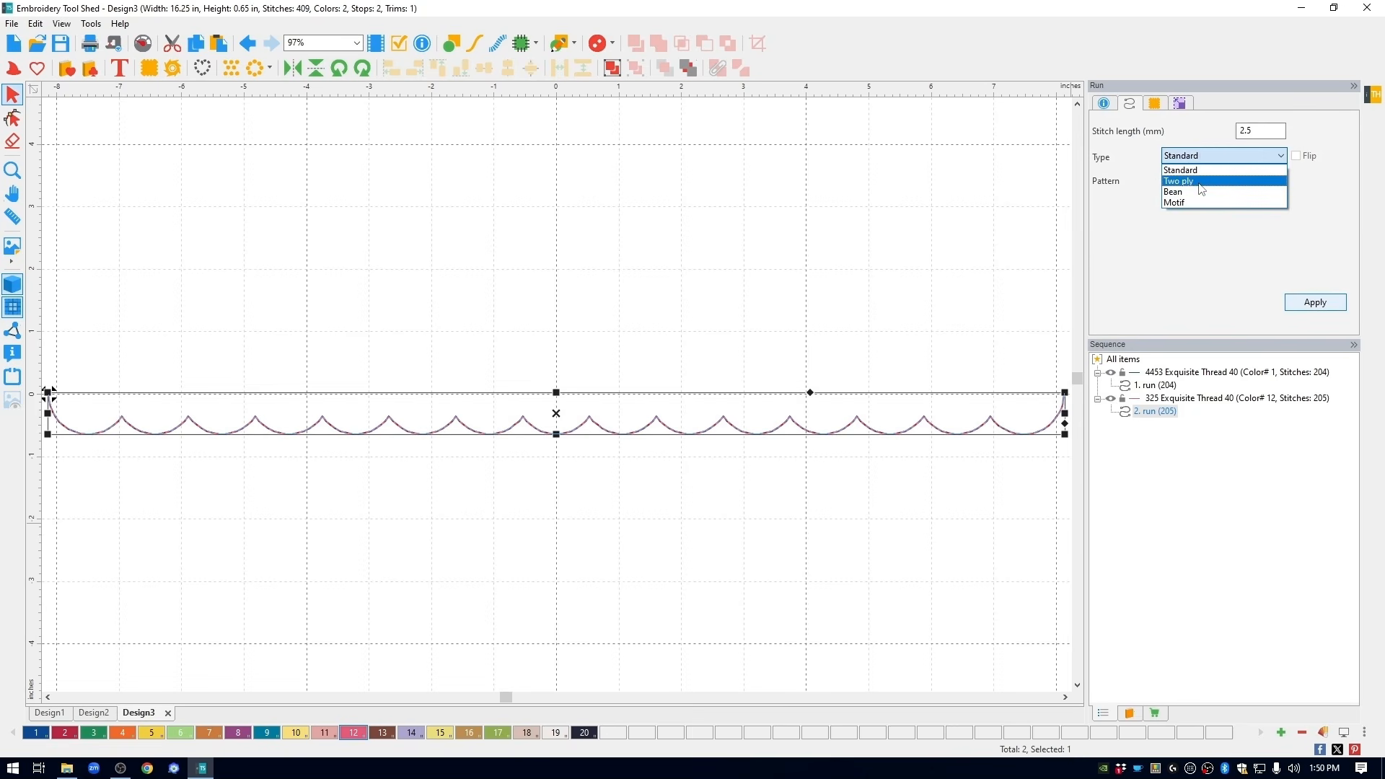
left_click(1197, 181)
left_click(1315, 303)
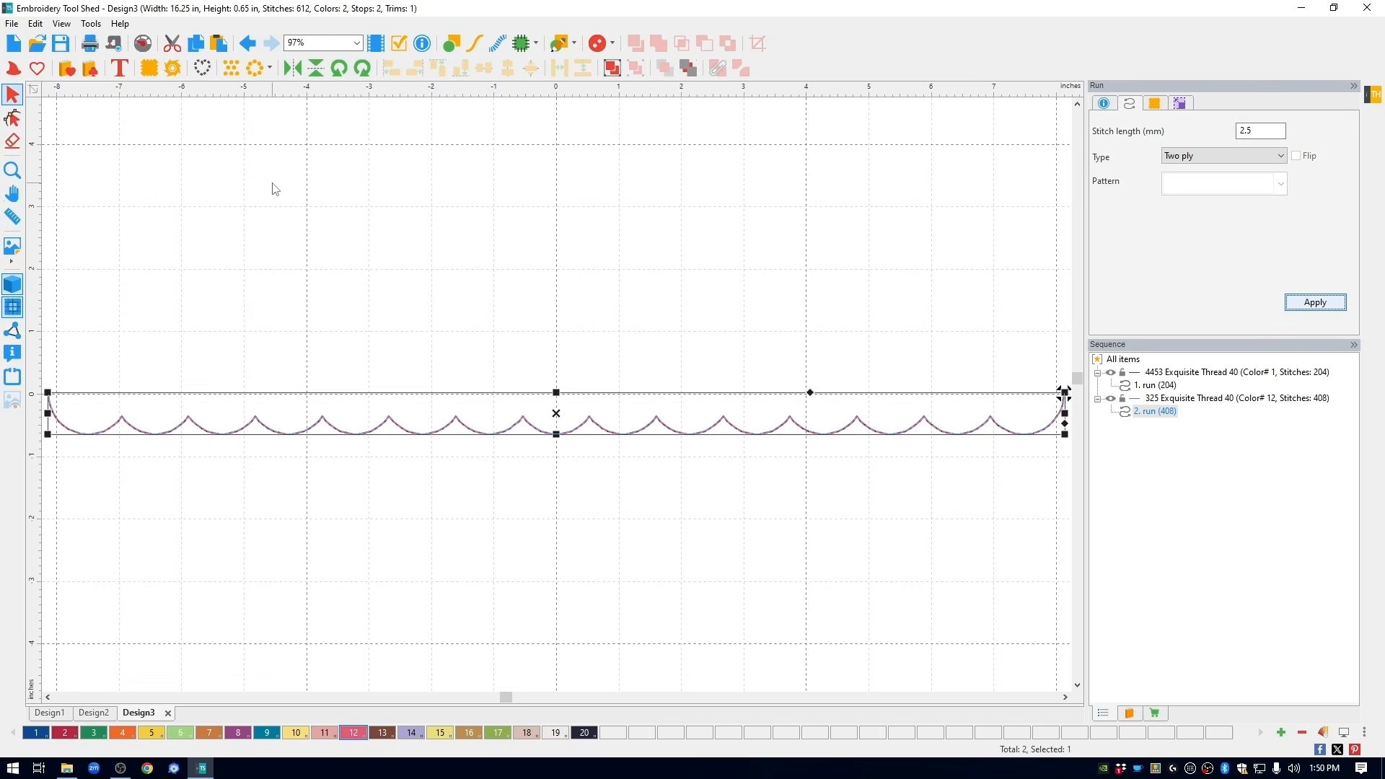
- Duplicate the two-ply scalloped run in place and assign thread color 17 to the copy
left_click(197, 44)
left_click(218, 44)
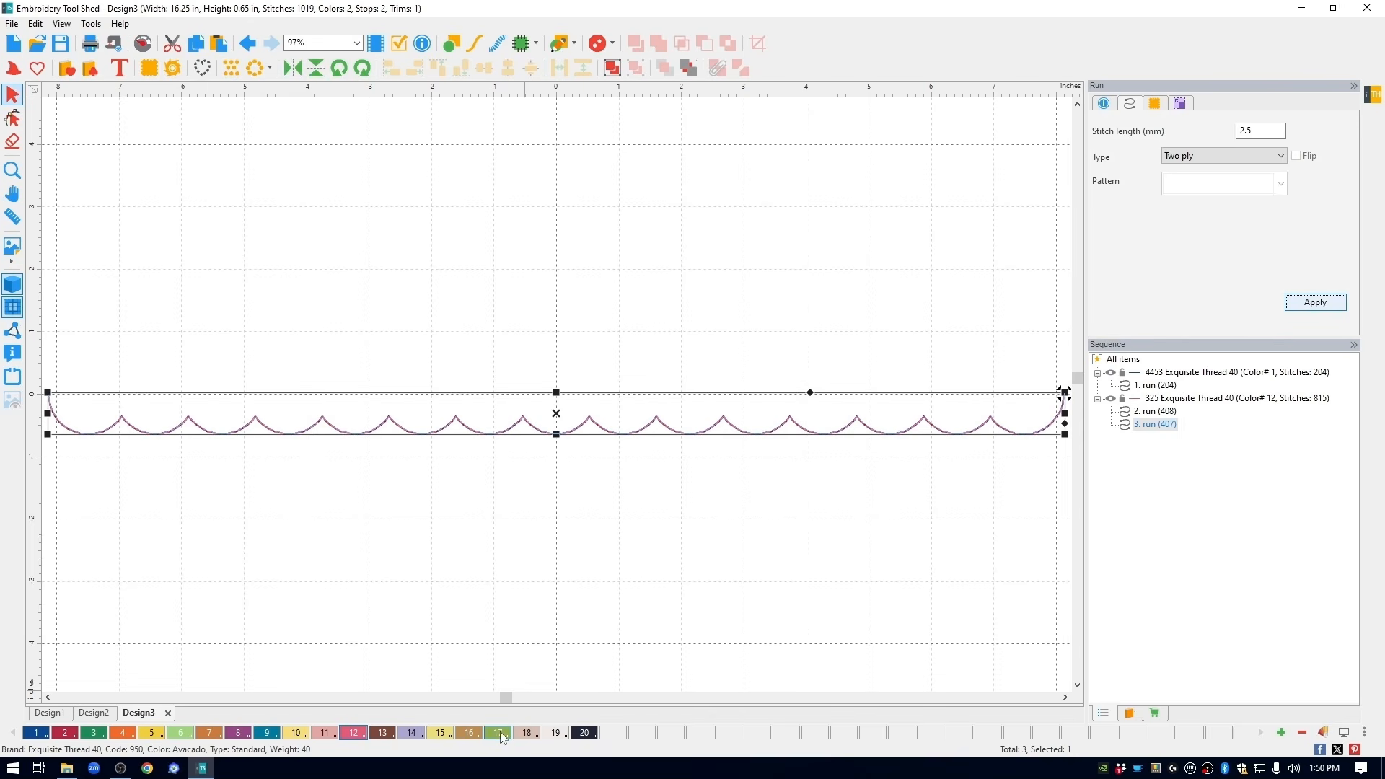
left_click(500, 733)
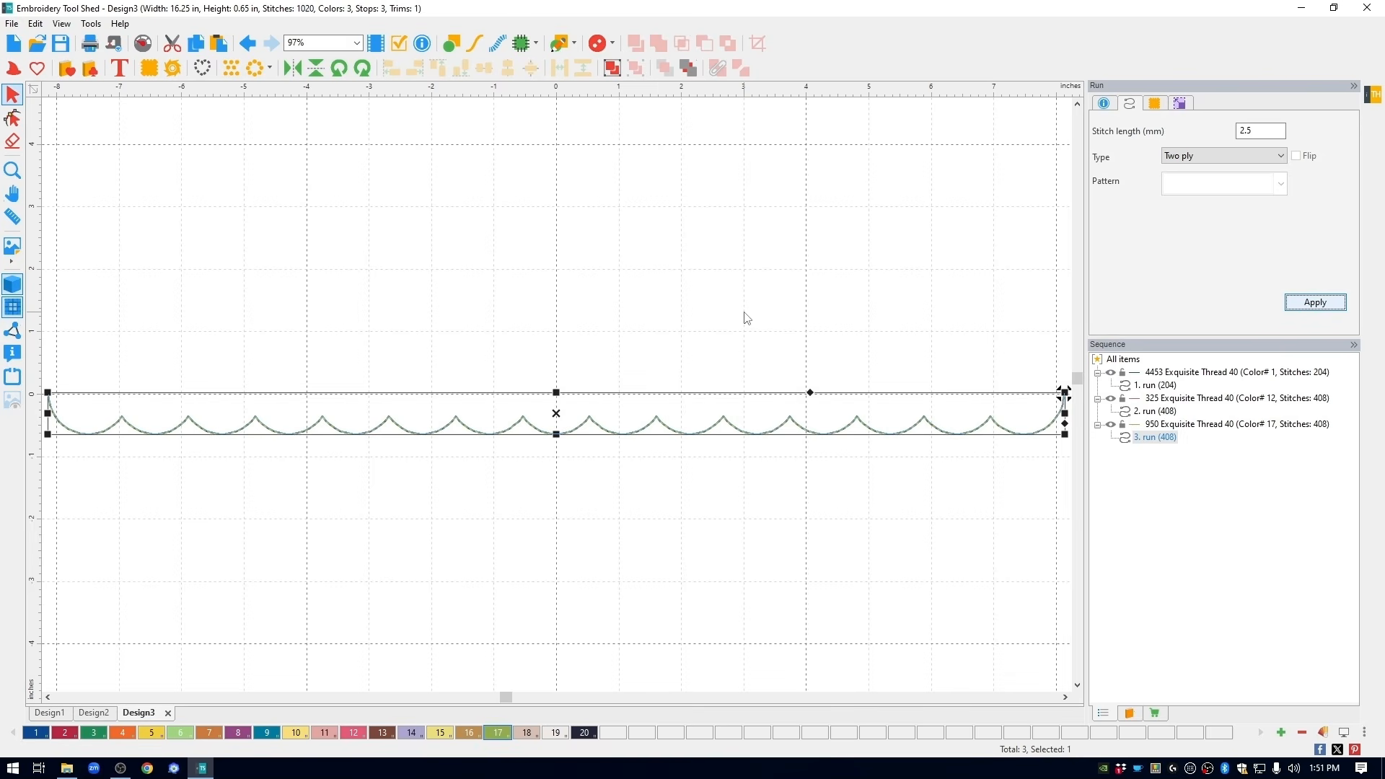
- Convert the color 17 scalloped run to a Steil stitch
right_click(767, 432)
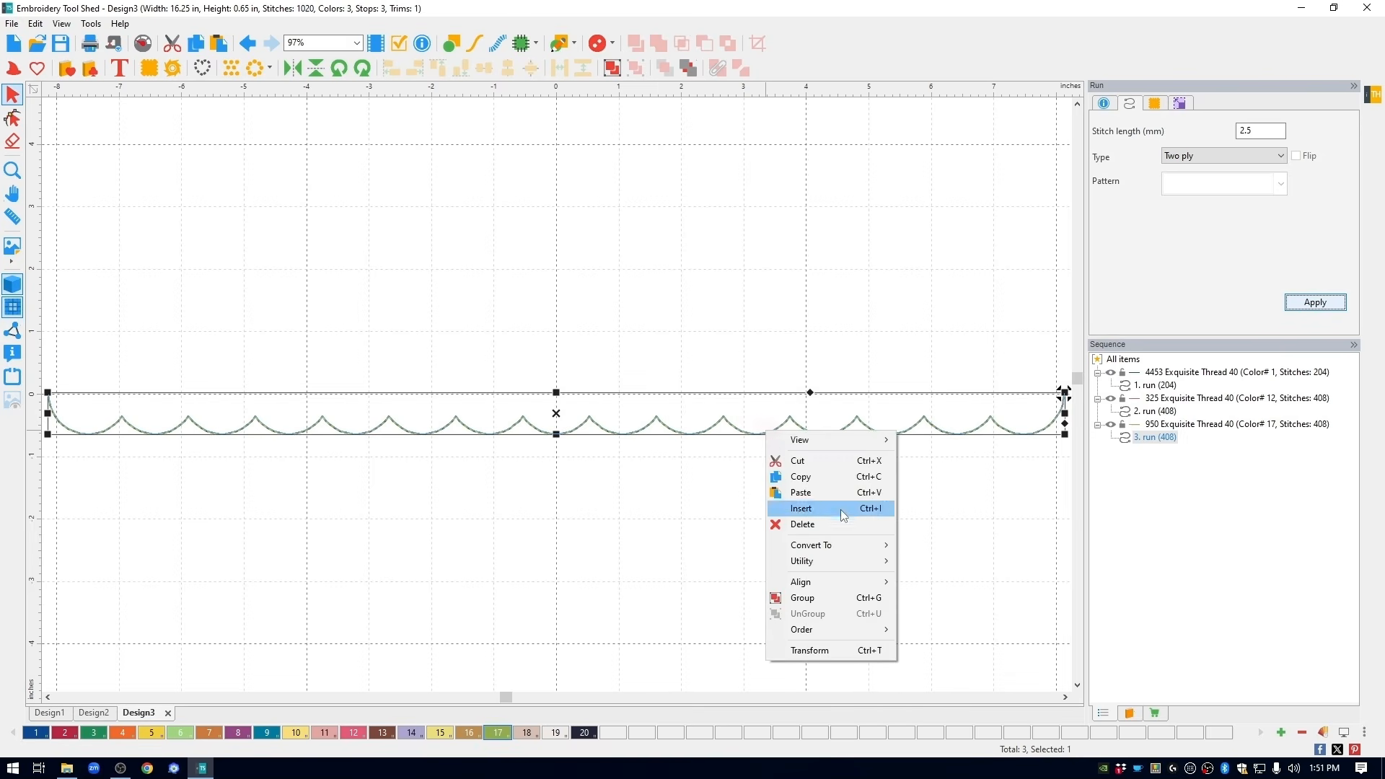
mouse_move(843, 543)
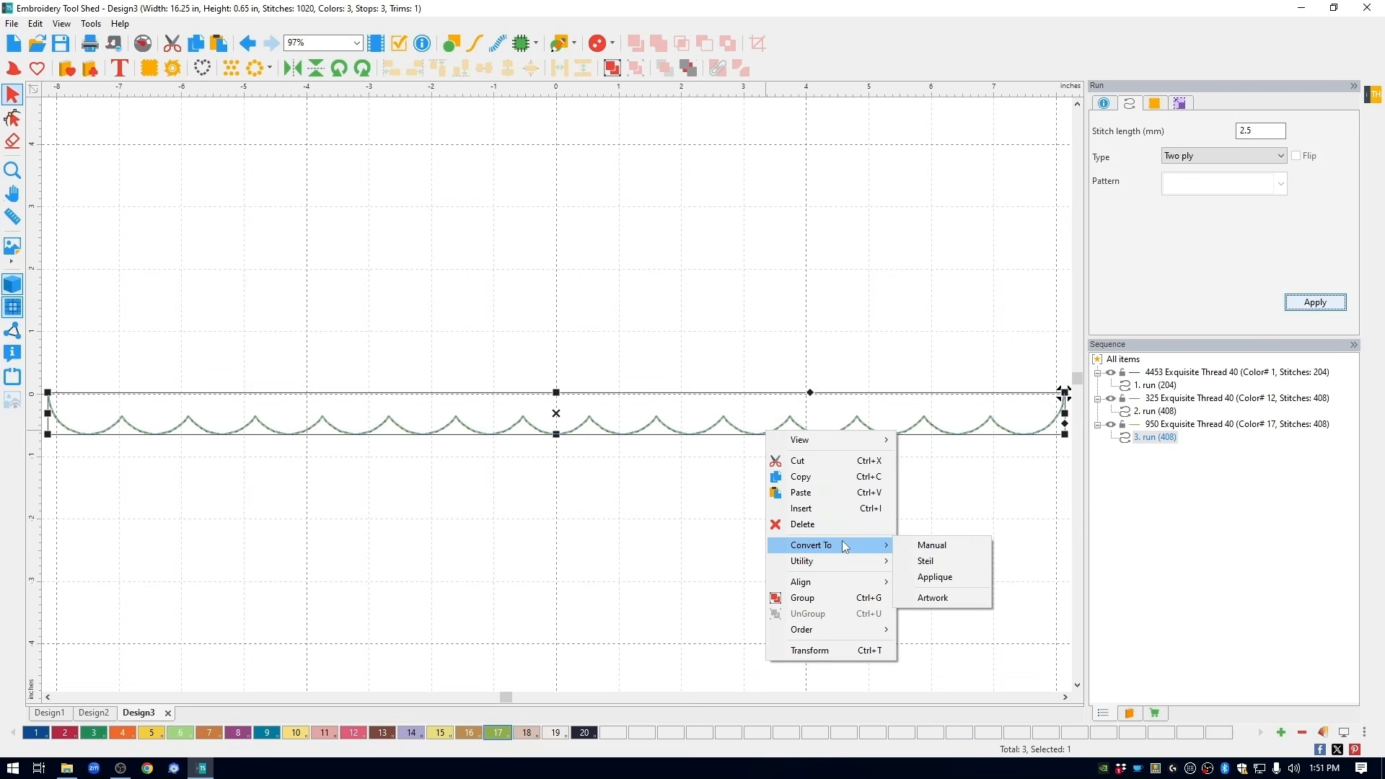
left_click(937, 563)
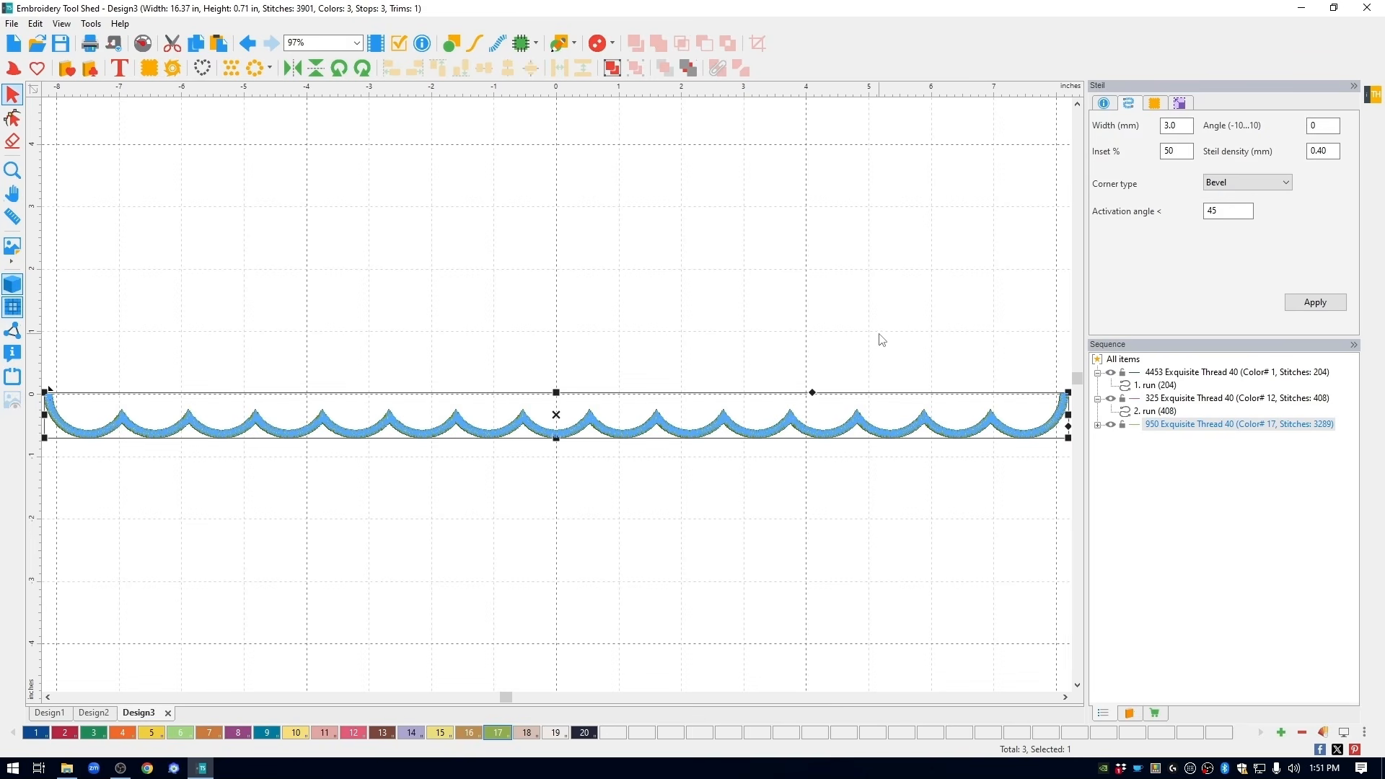
- Set the steil stitch width of the scalloped edge to 4.2 mm and deselect it
left_click(1148, 138)
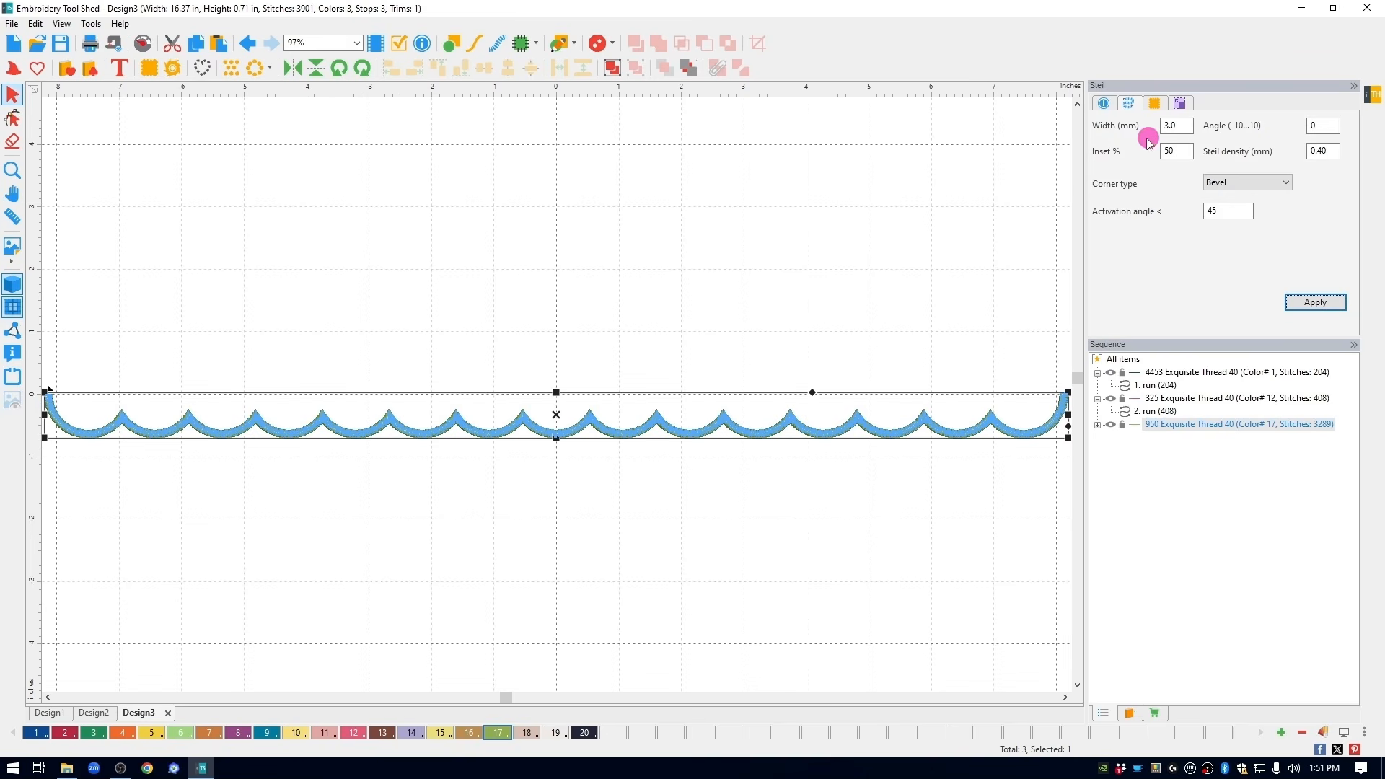
left_click(1186, 127)
double_click(1184, 125)
type("4")
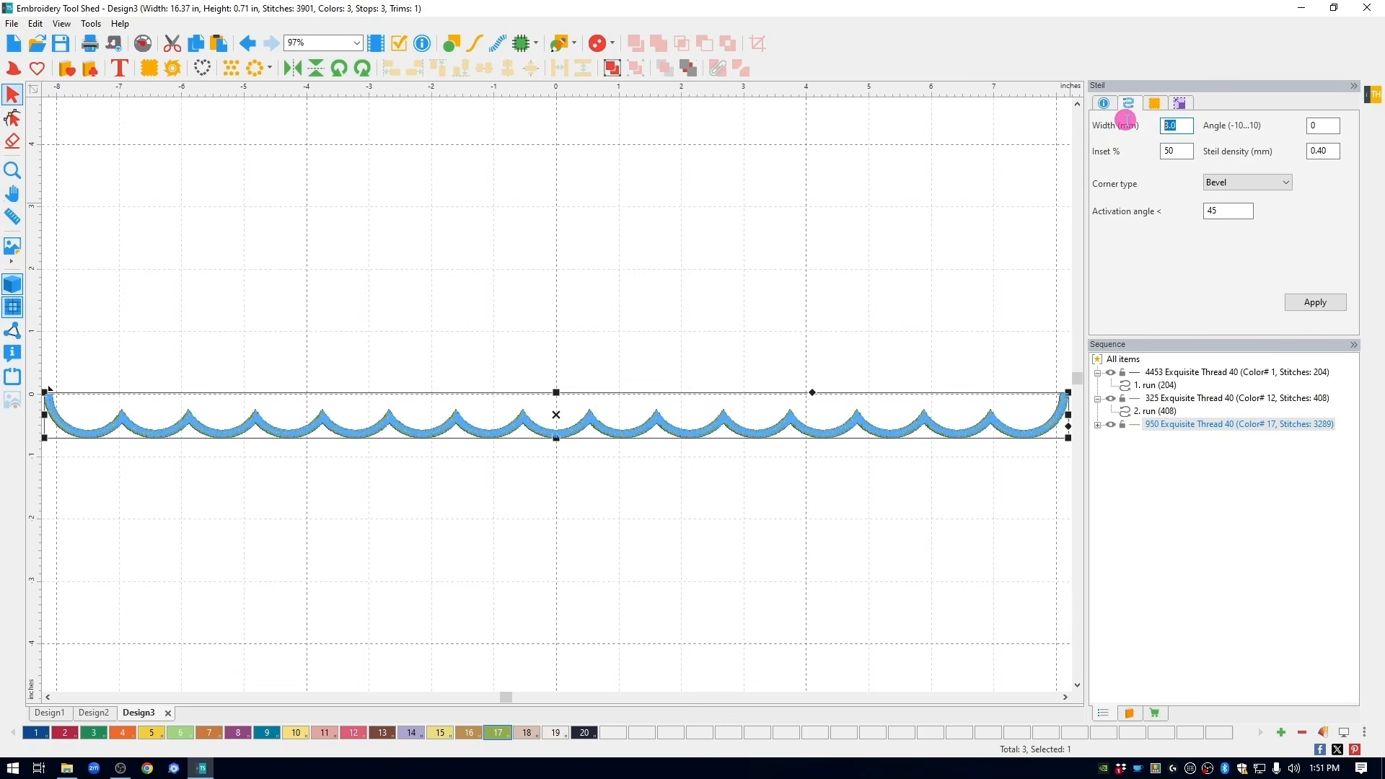
type(".2")
left_click(1315, 302)
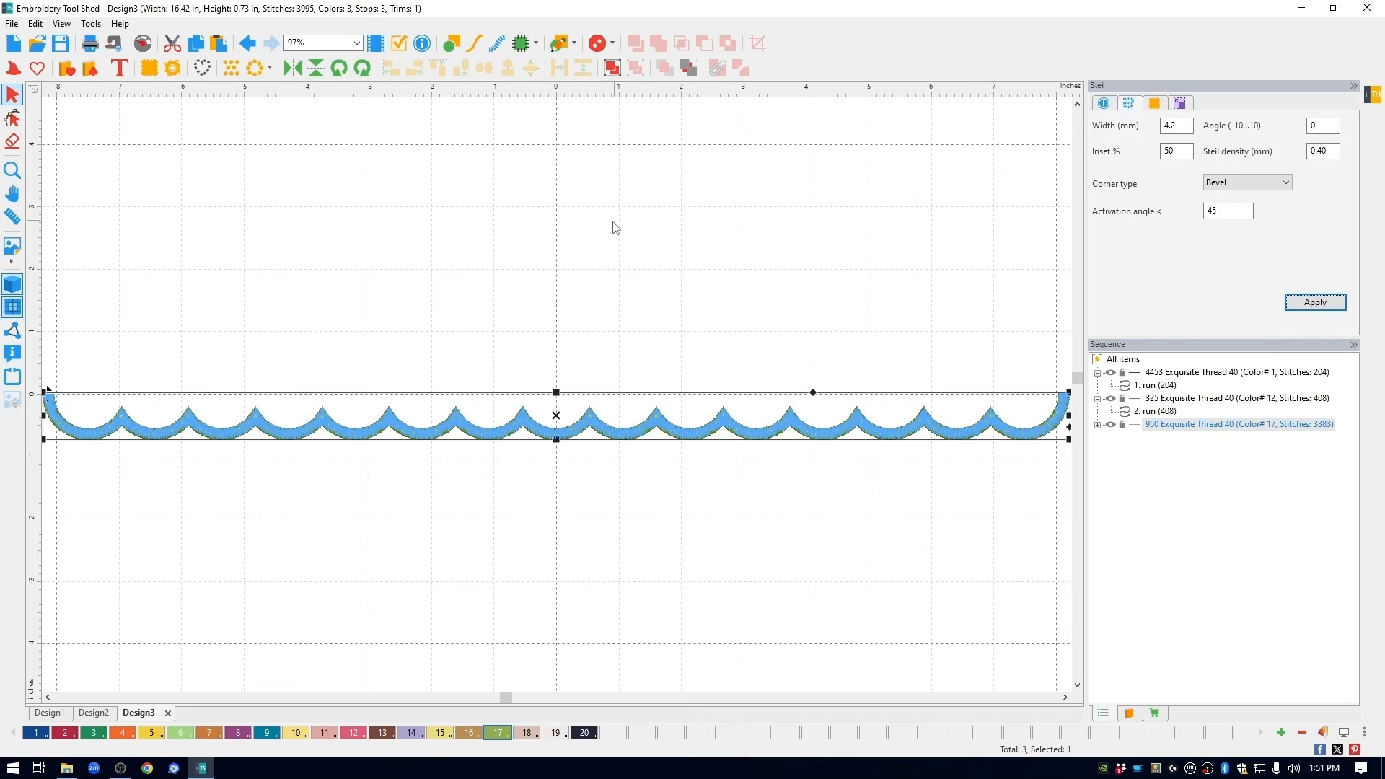
left_click(581, 236)
- Rotate all three scalloped stitch layers together 90 degrees counterclockwise so the edge runs vertically
left_click(12, 170)
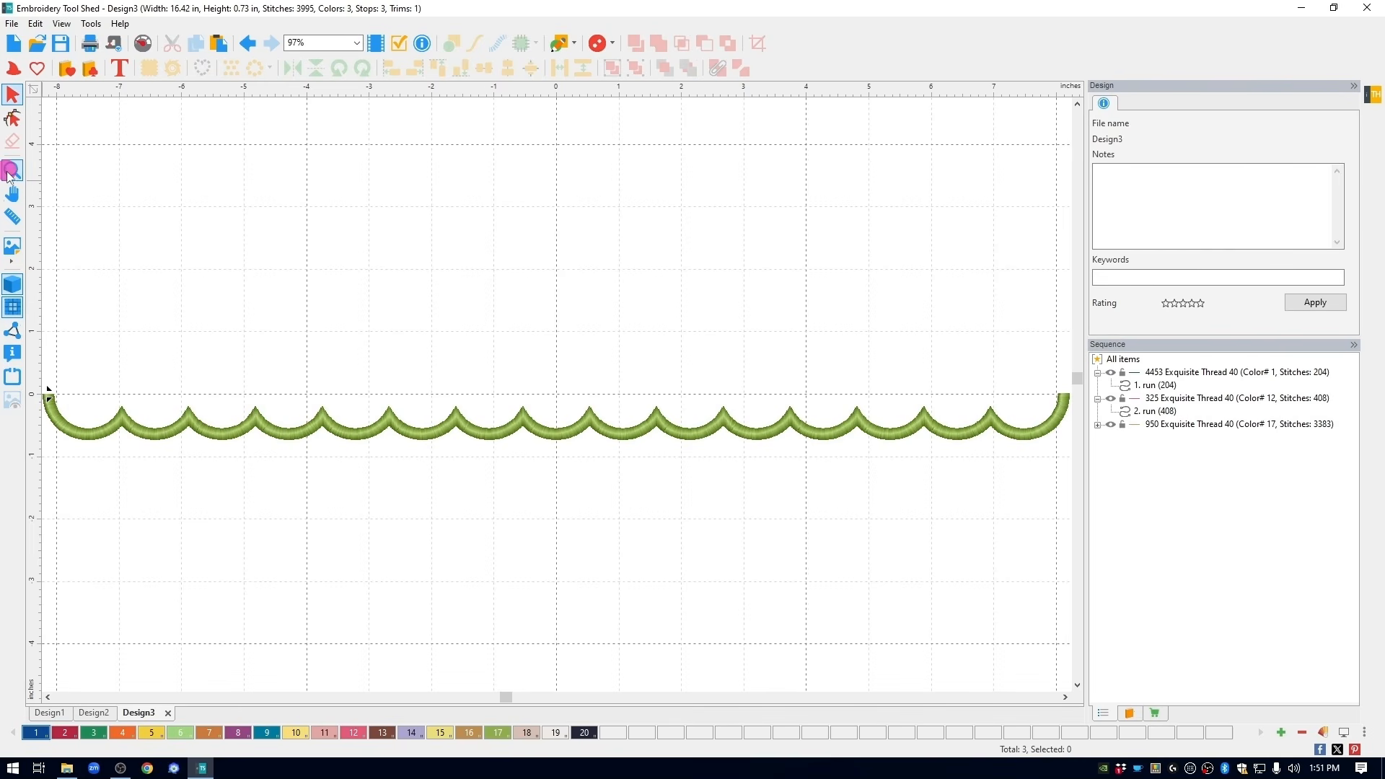
left_click_drag(229, 383, 567, 467)
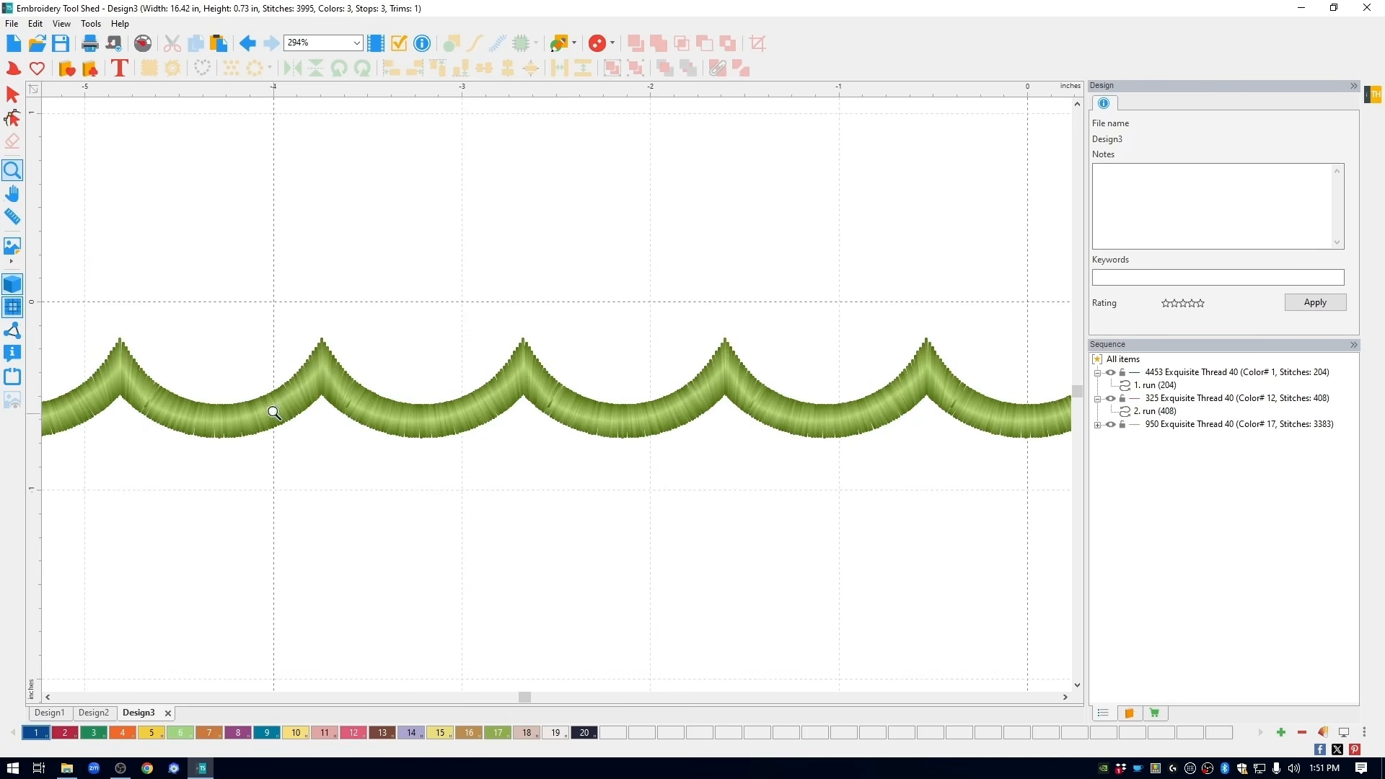
left_click(12, 95)
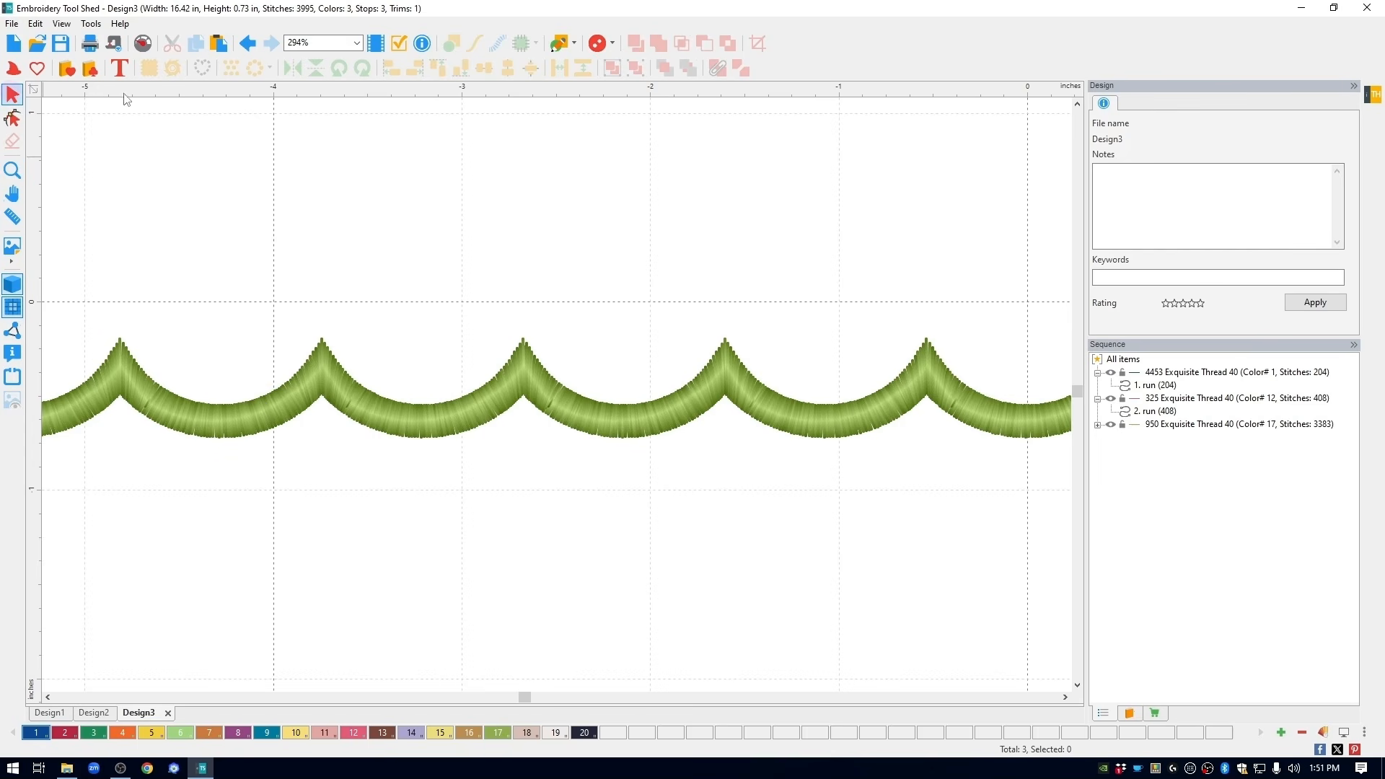
double_click(14, 171)
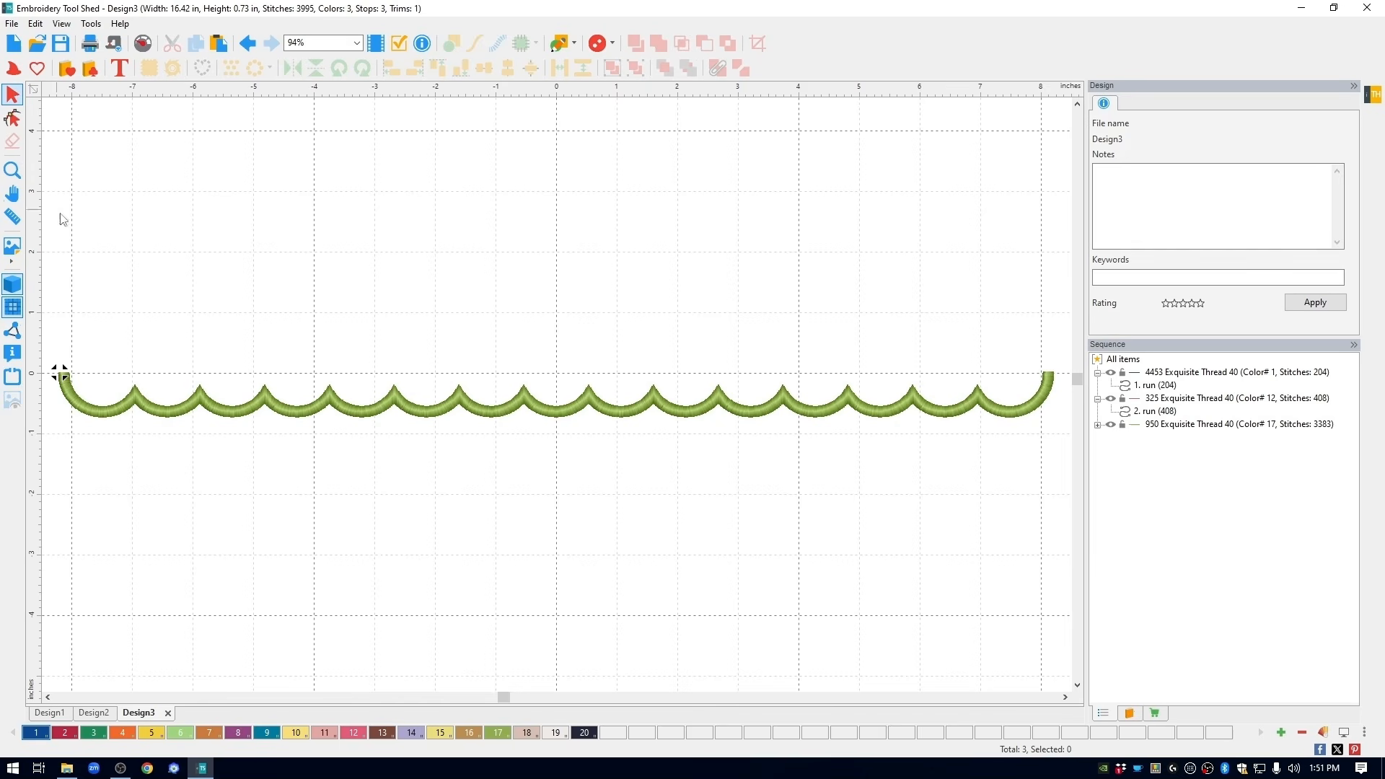
left_click_drag(50, 269, 1085, 501)
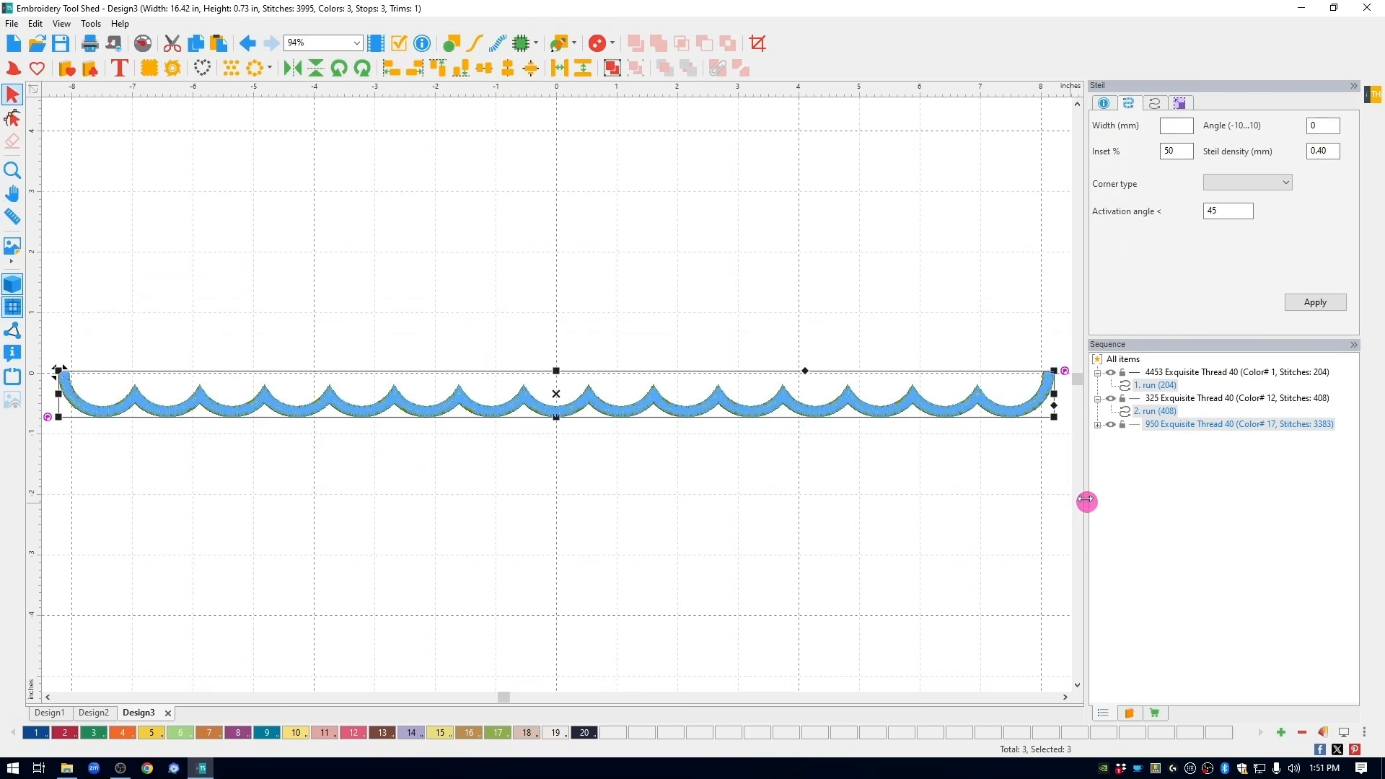
left_click(1181, 102)
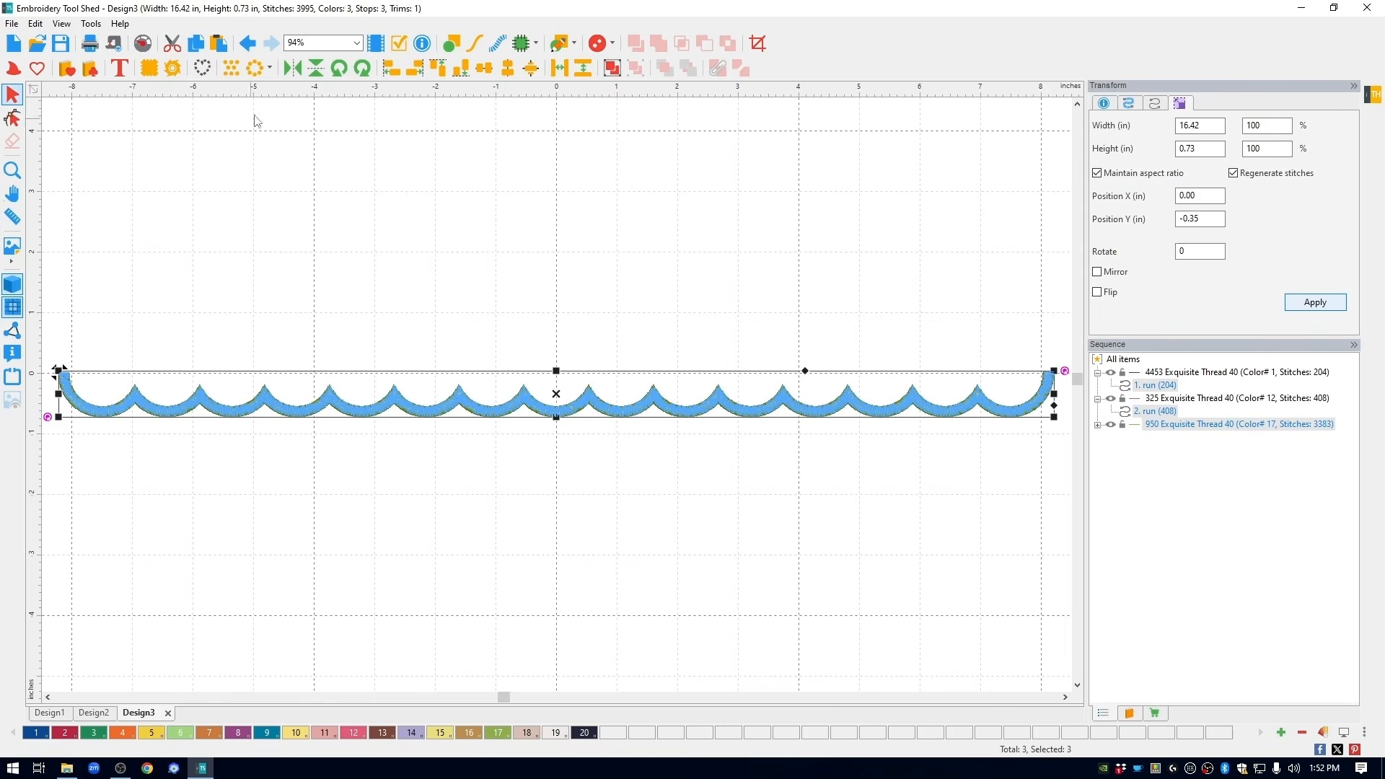
left_click(339, 70)
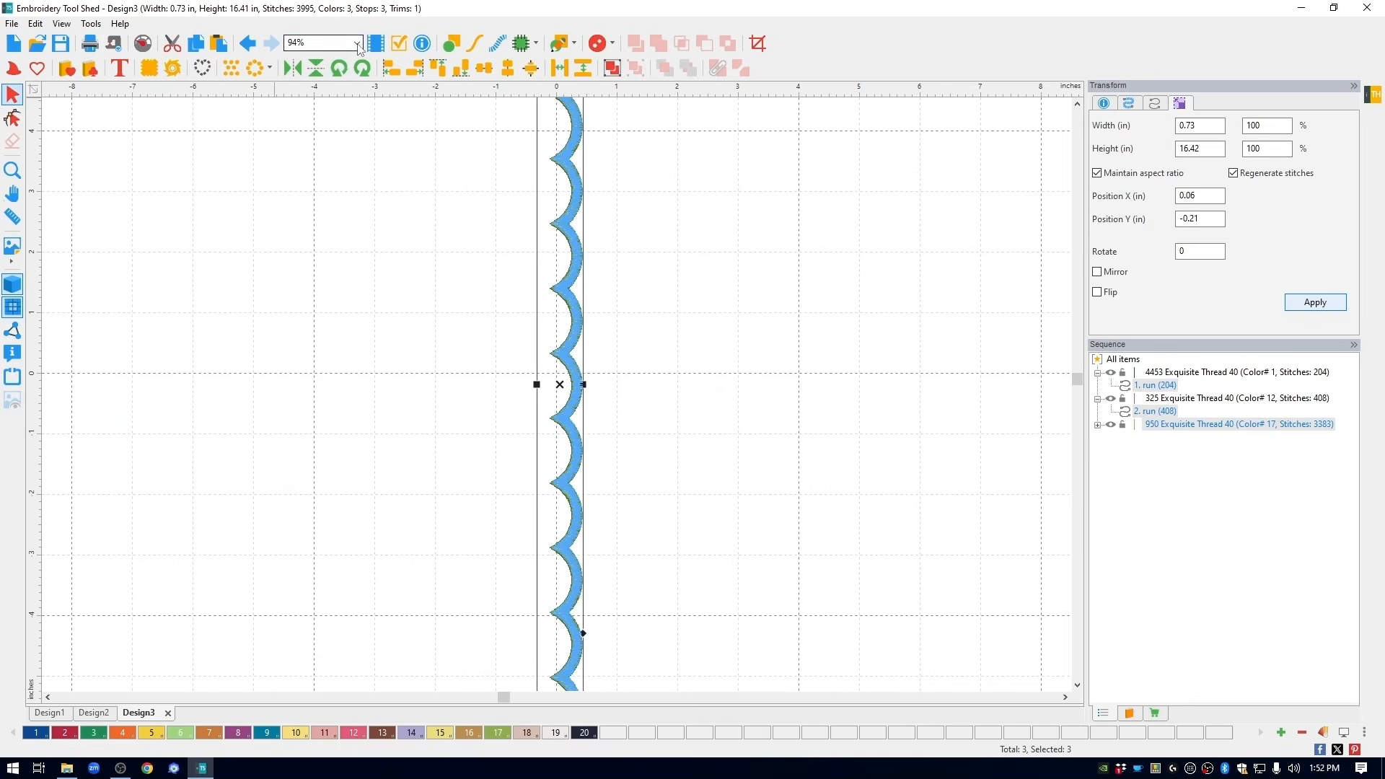
left_click(356, 44)
left_click(343, 90)
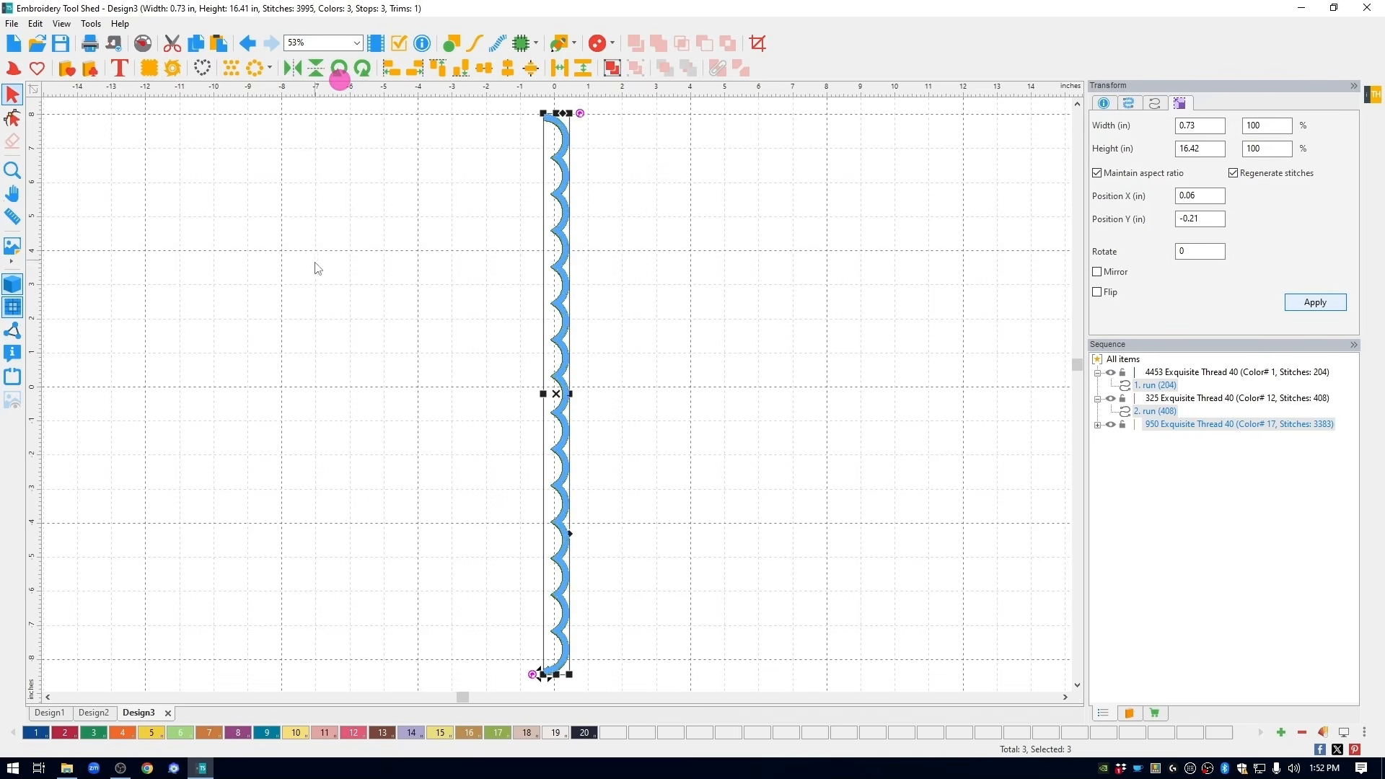
left_click(282, 321)
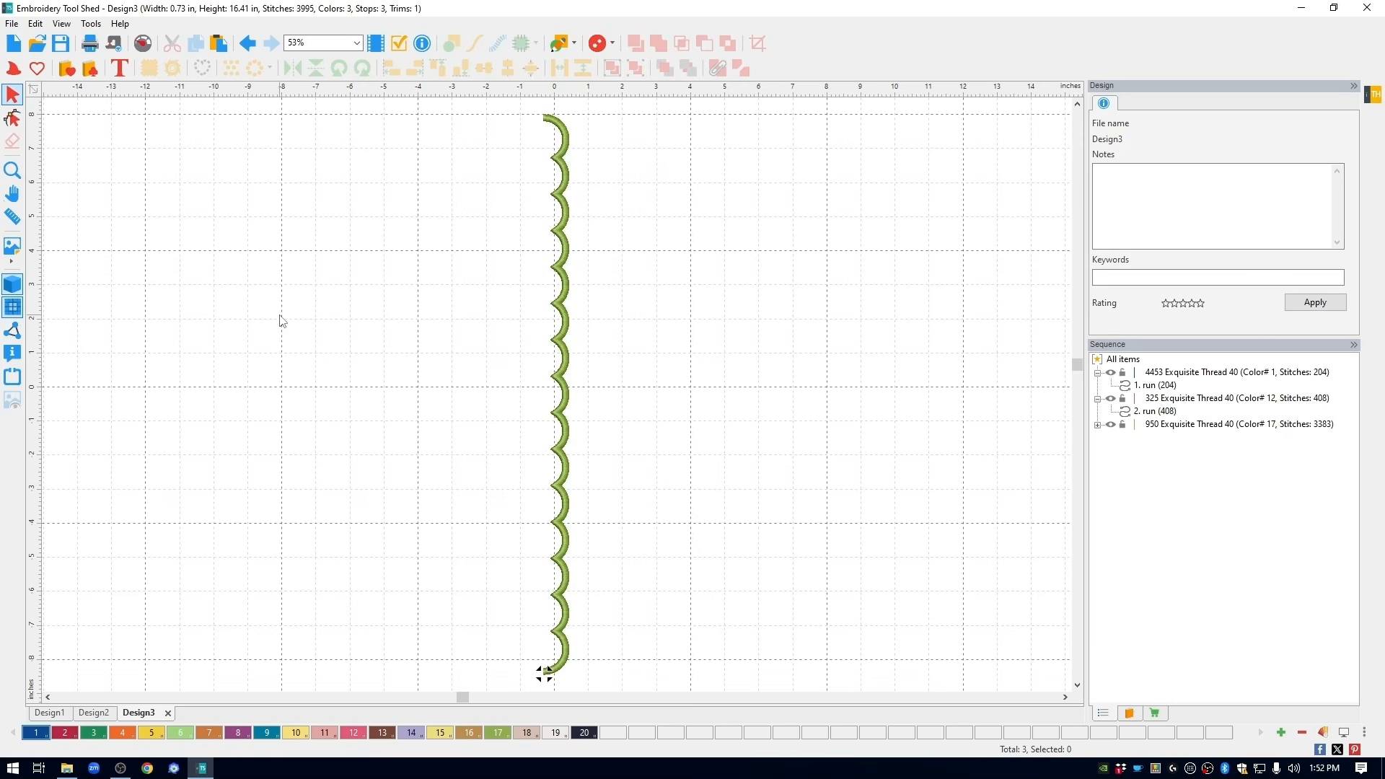
- Preview and print all pages of the scalloped design at actual size with cross hairs and stitches on the Brother HL-JF1 printer
left_click(11, 24)
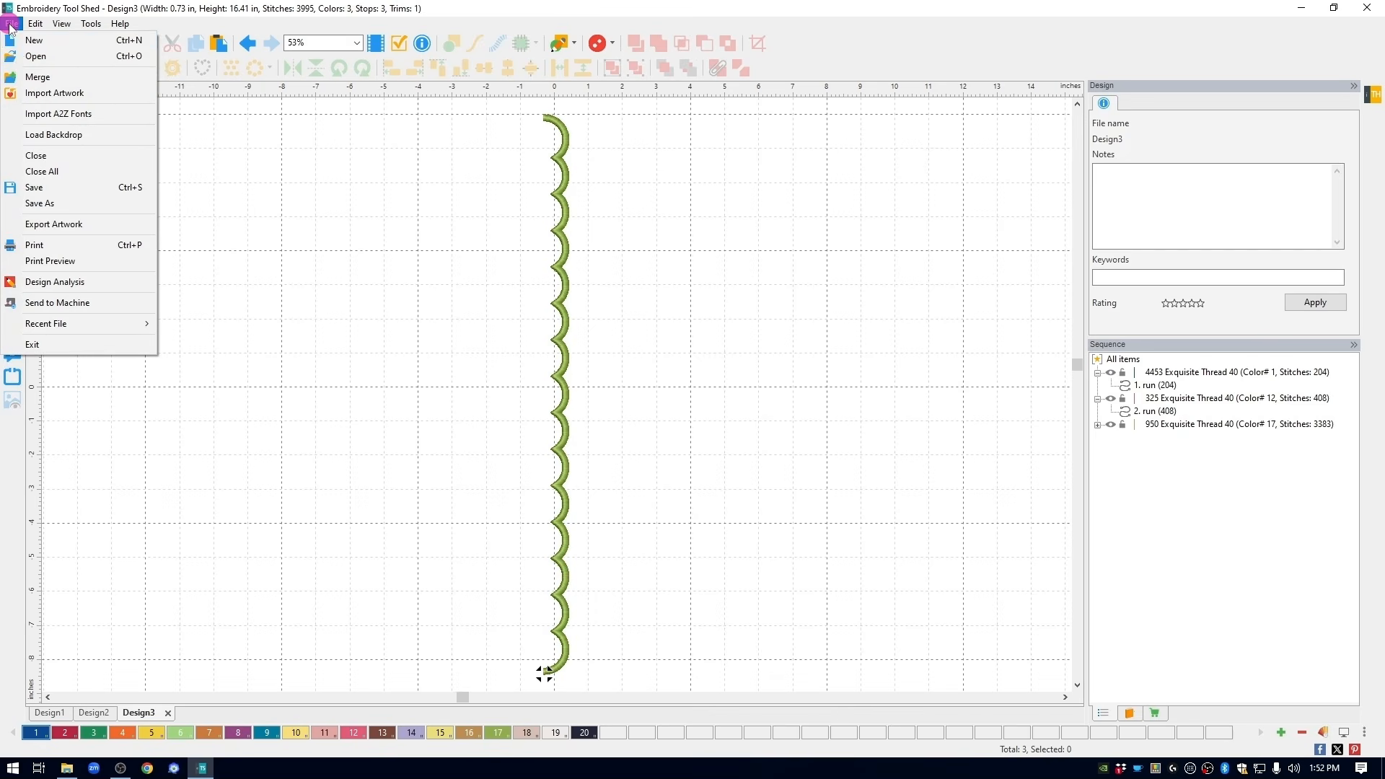
left_click(44, 266)
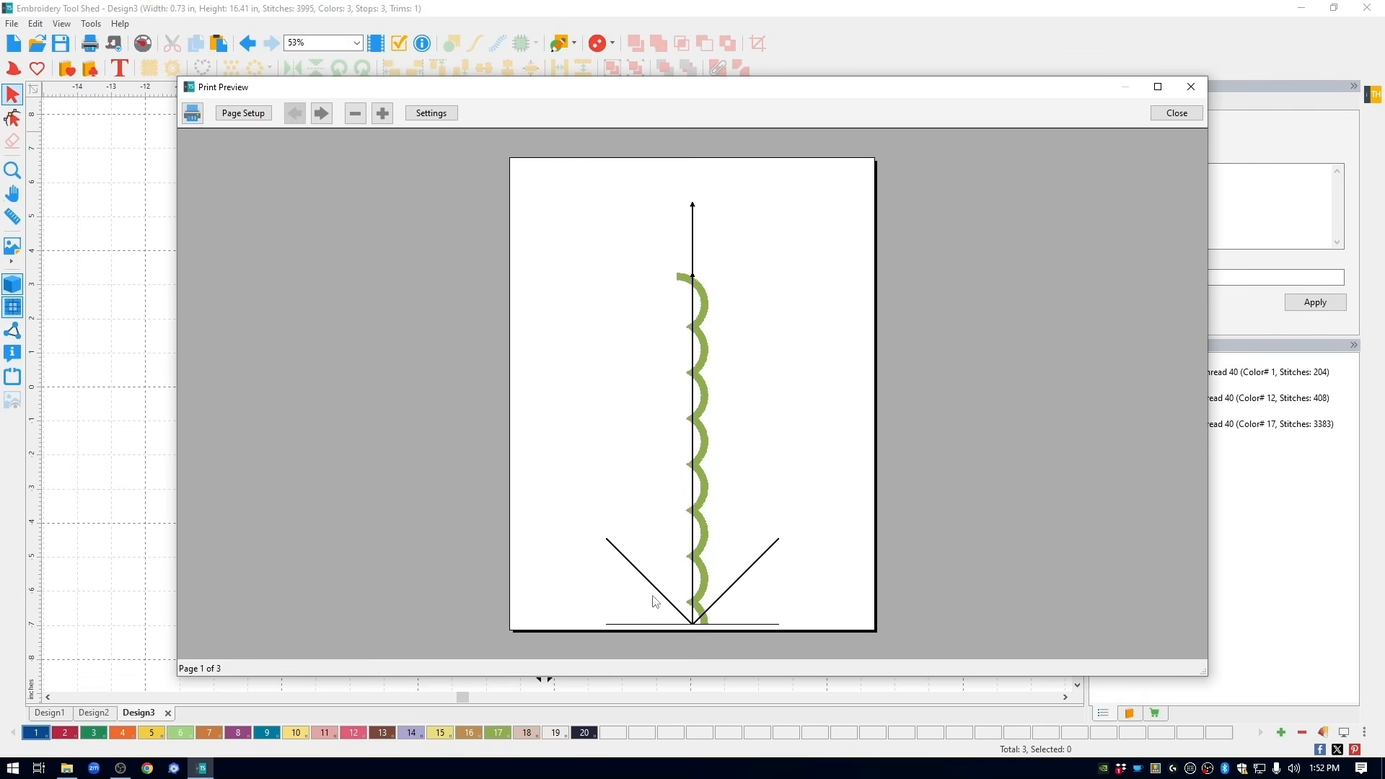
left_click(438, 114)
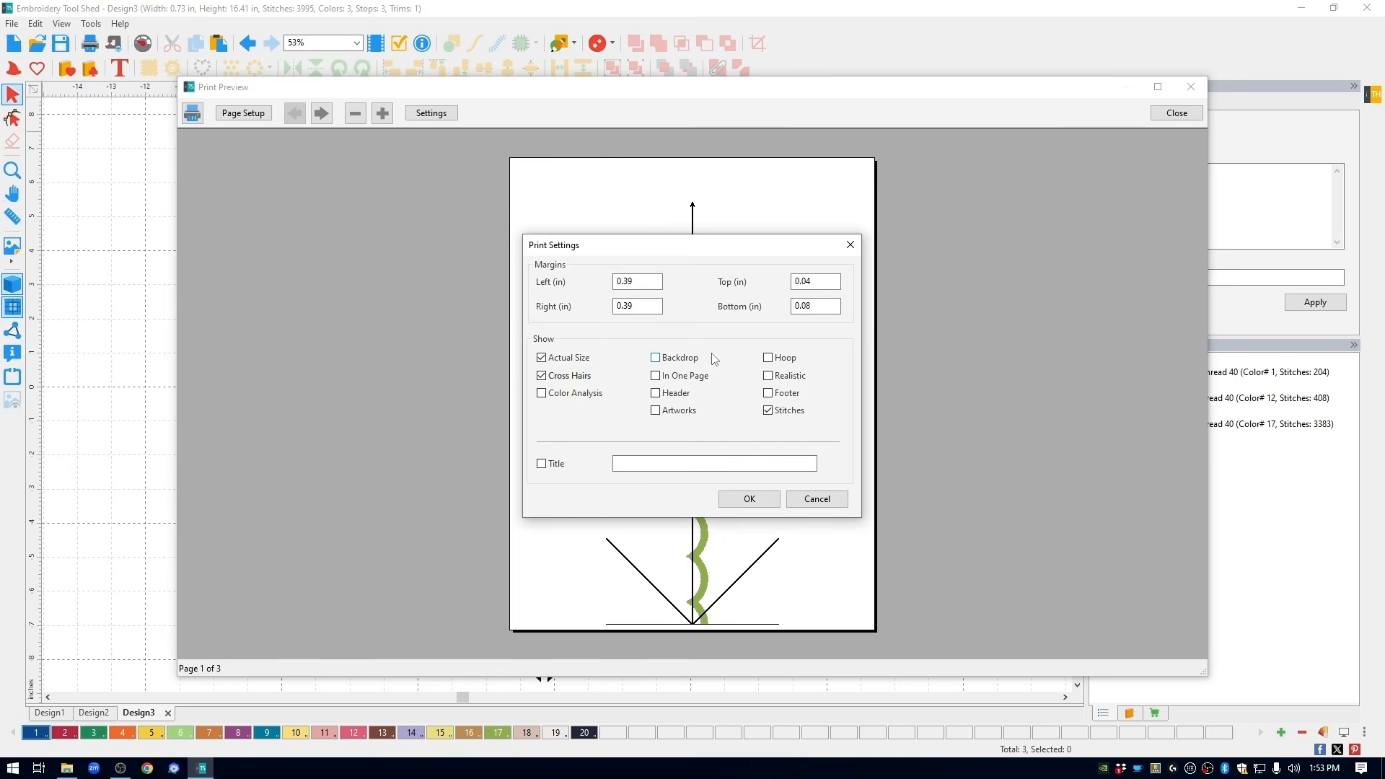
left_click(750, 498)
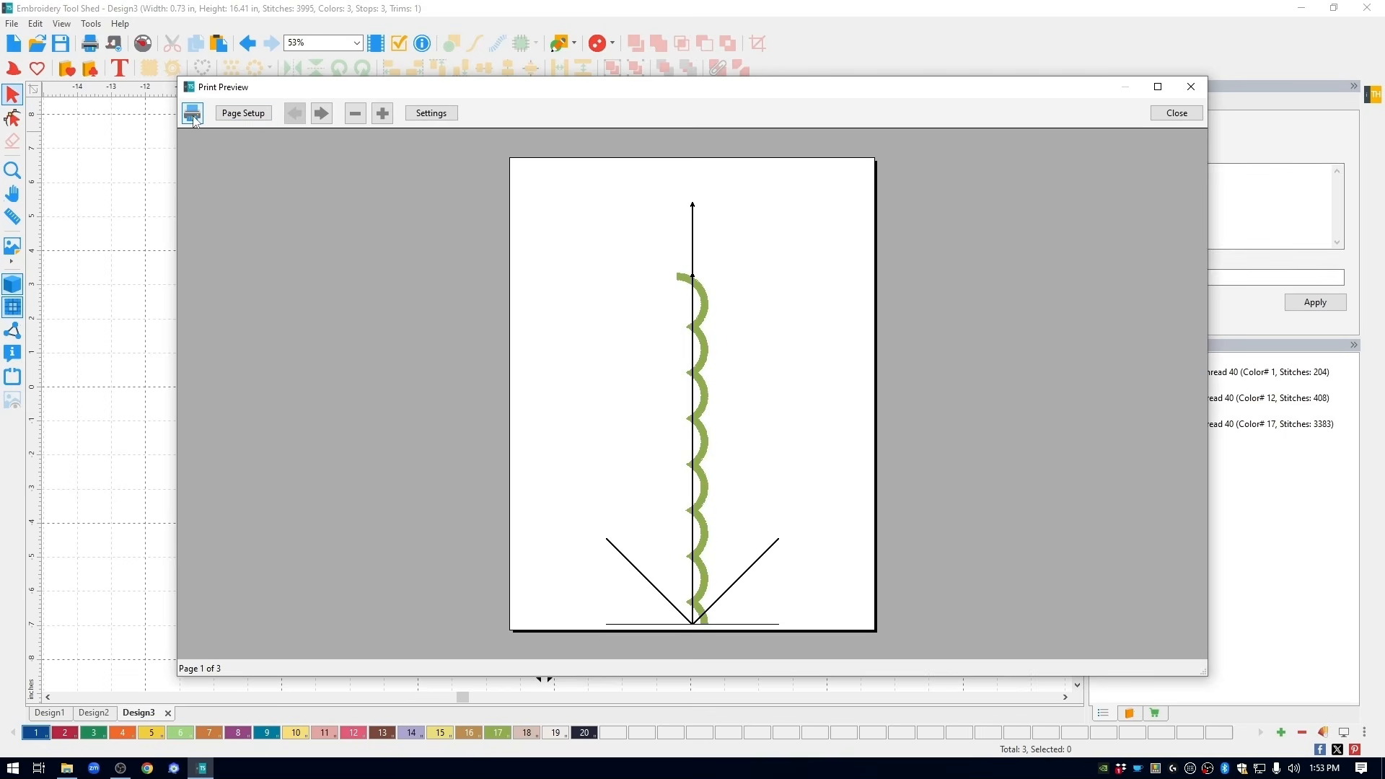
left_click(192, 114)
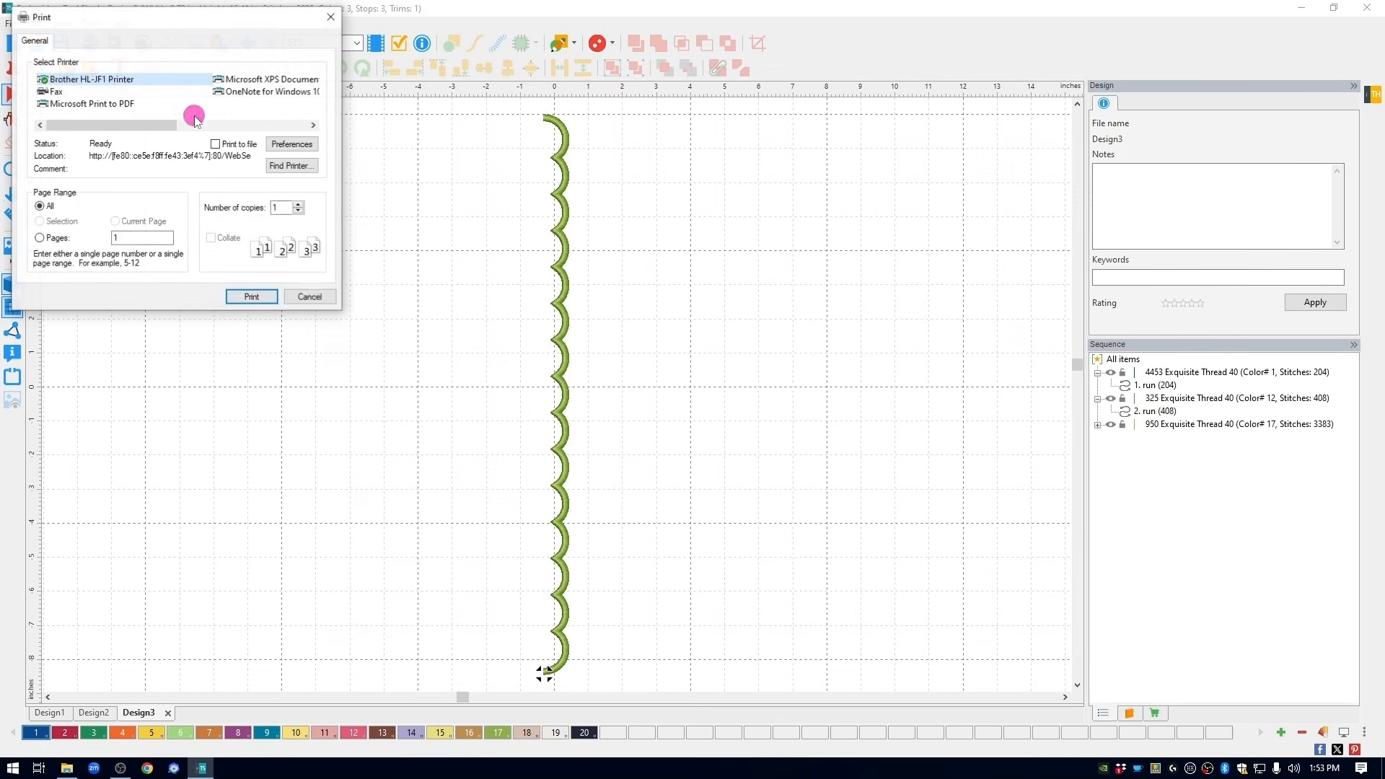
left_click(251, 294)
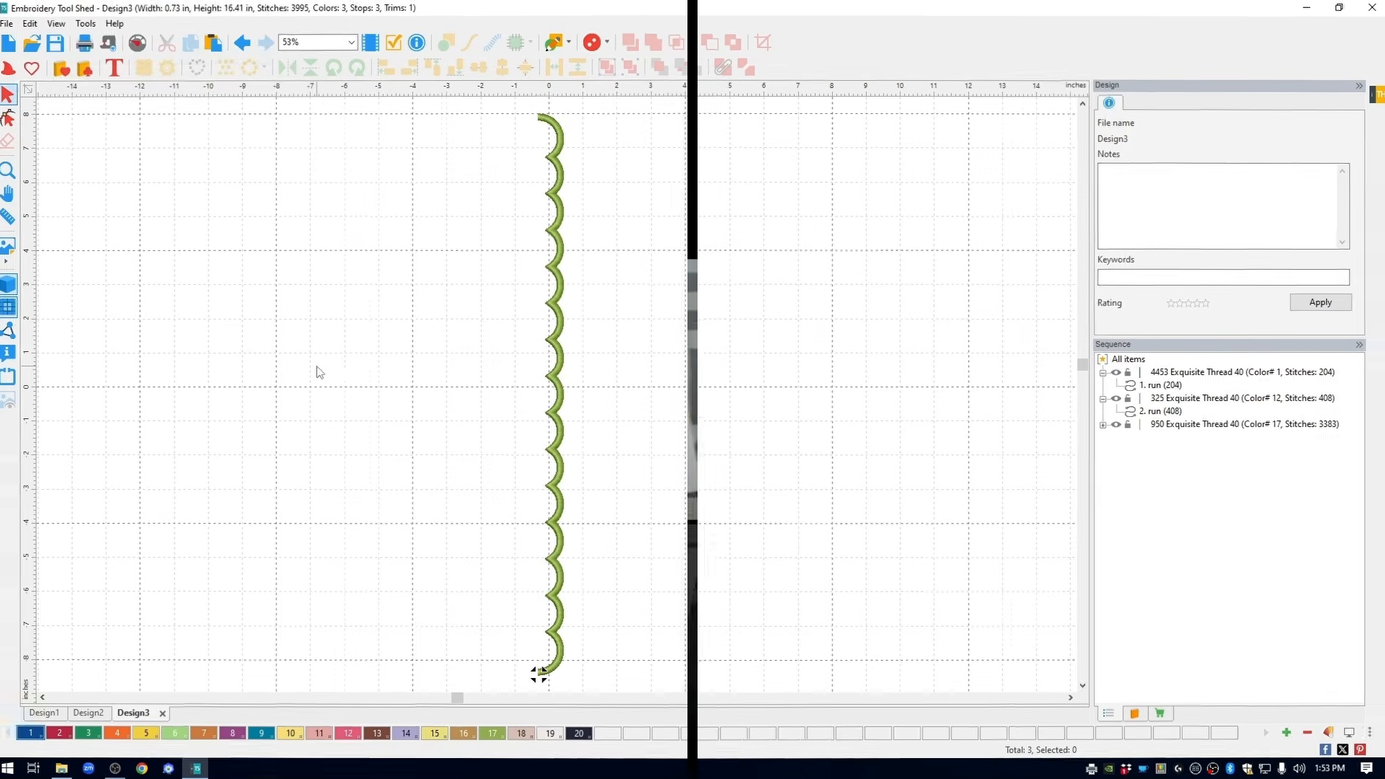